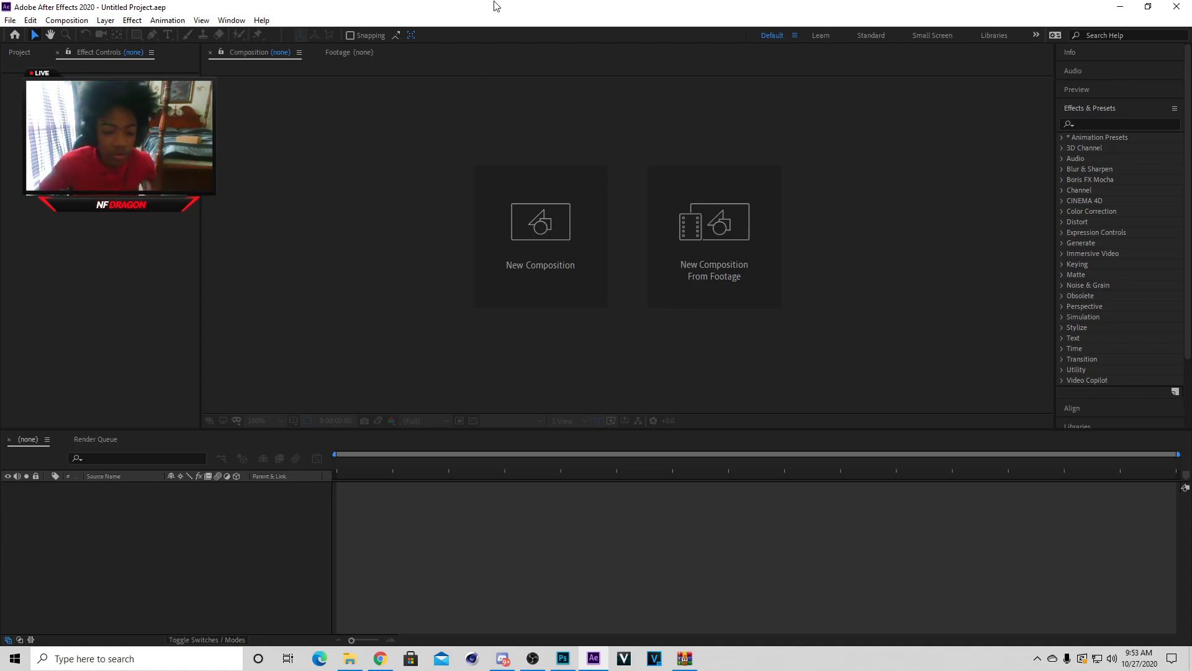
click(553, 259)
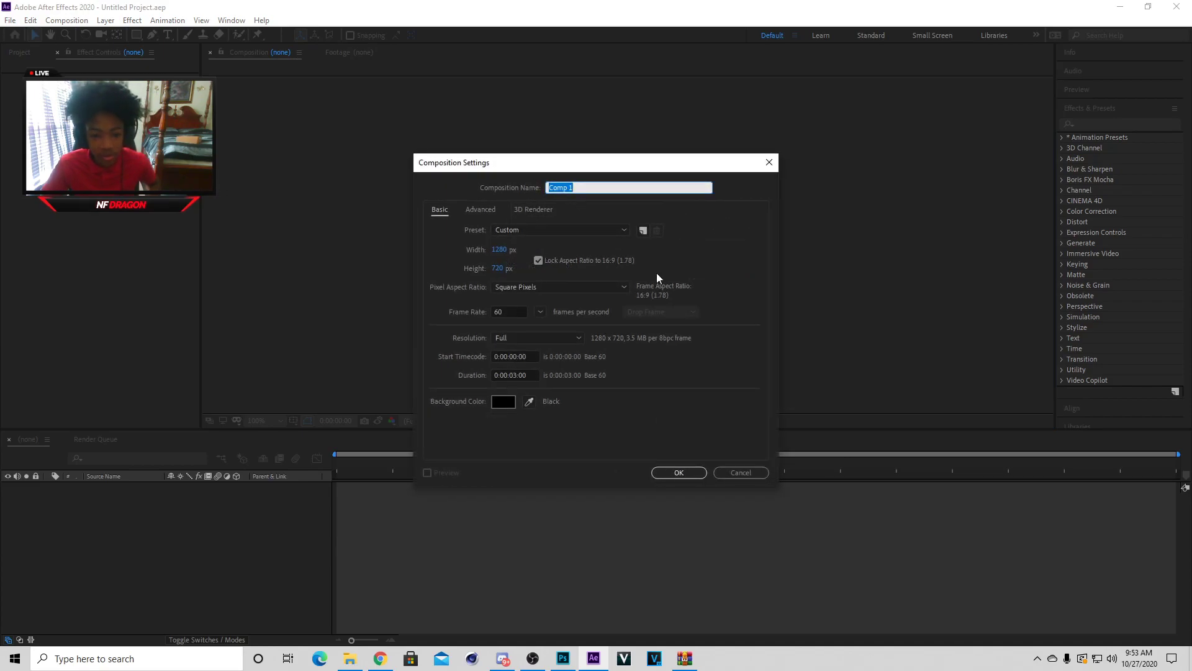
click(739, 460)
click(741, 472)
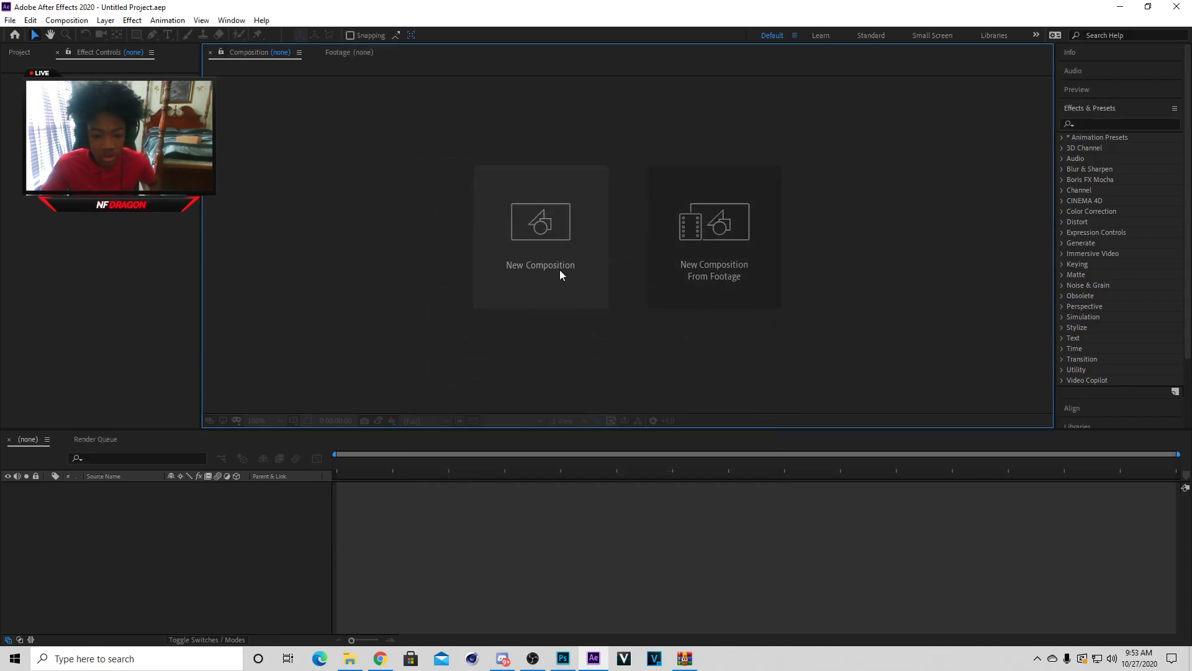
Step: Create a 1280 x 720 px composition named Comp 1 at 60 fps with a duration of 3 seconds
click(566, 272)
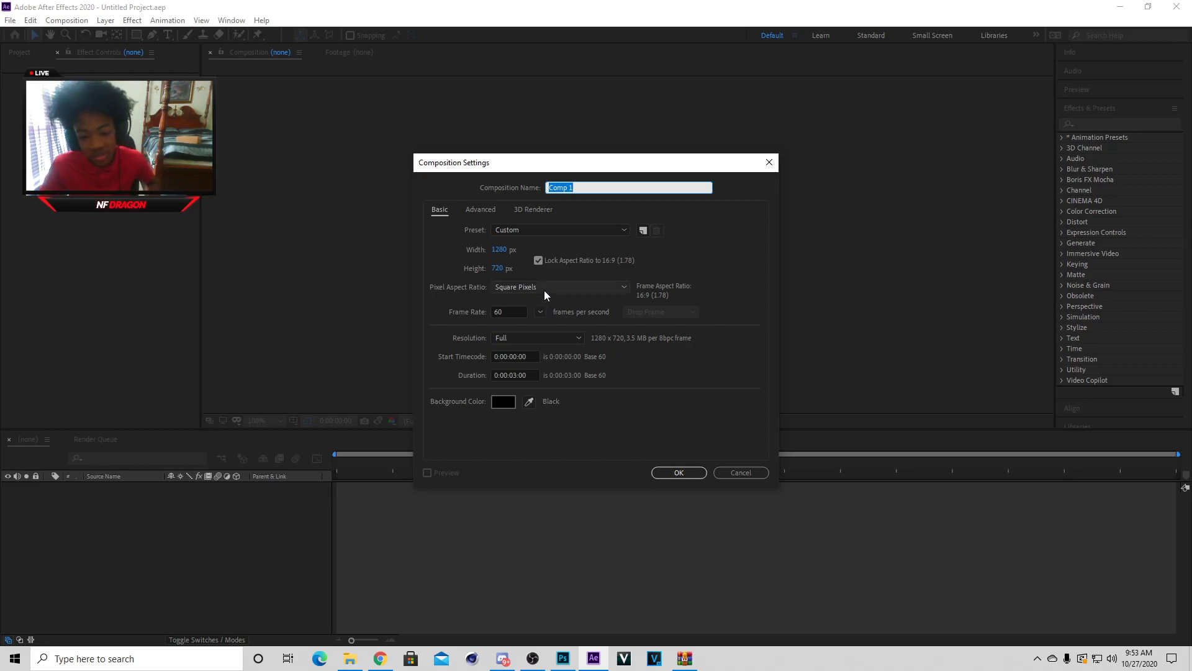
click(517, 376)
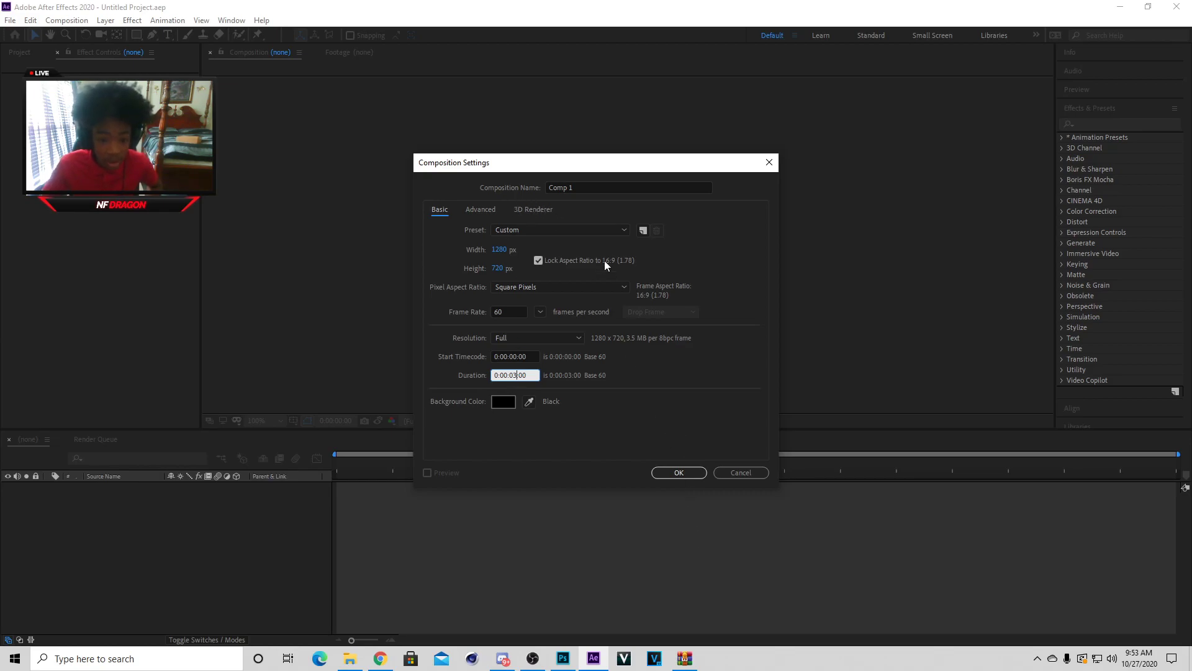
click(685, 472)
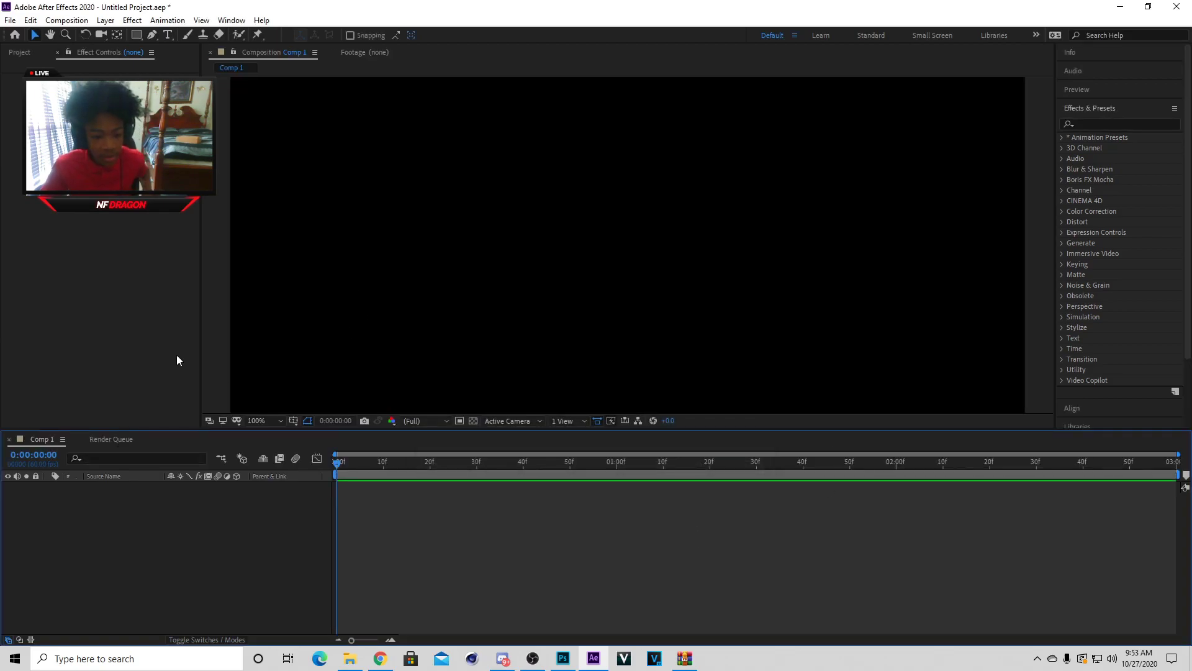
Step: Import STEALTH 3D 1.png from the Downloads folder and add it to the Comp 1 timeline as a layer
click(10, 20)
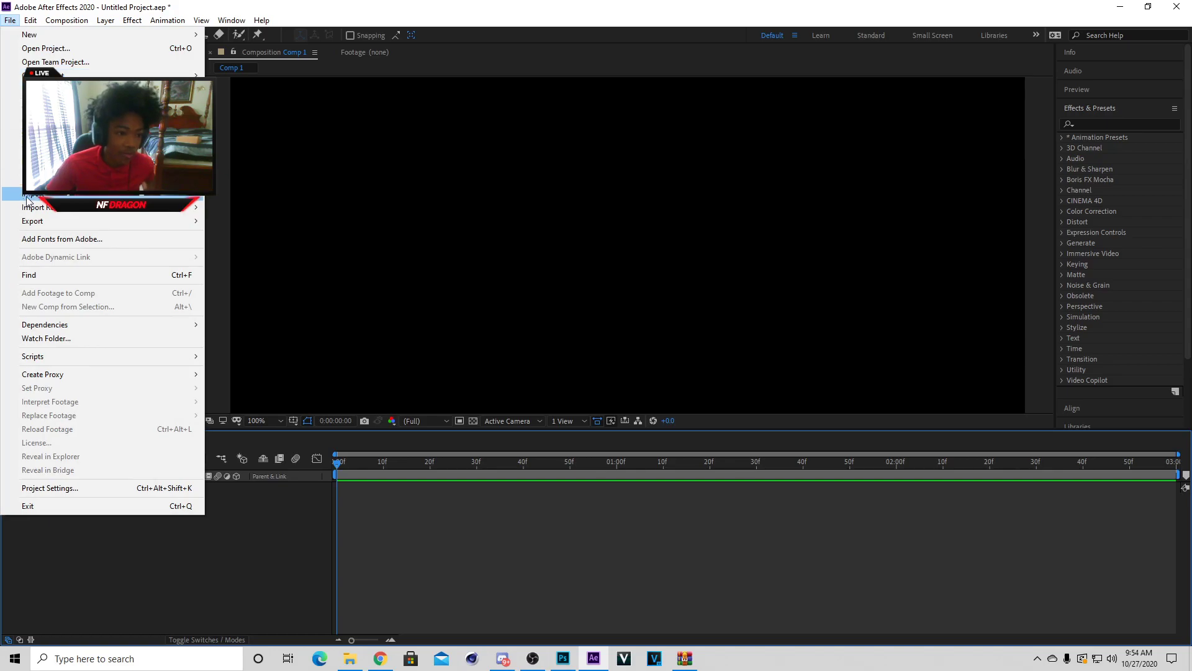
mouse_move(28, 200)
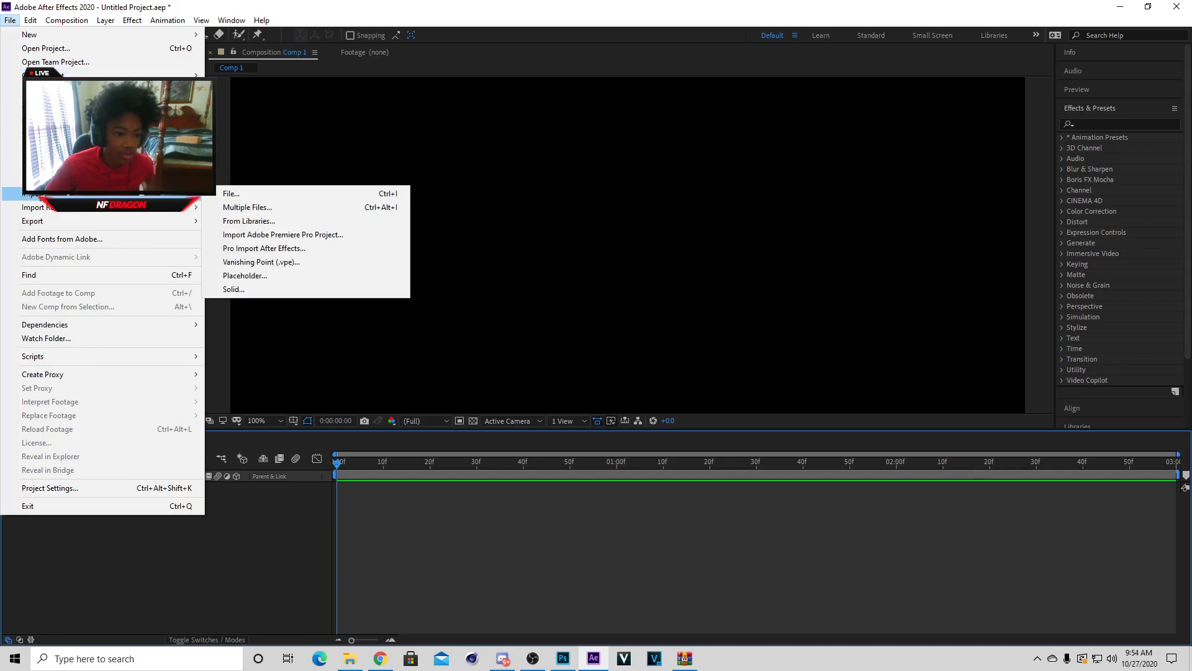
click(264, 196)
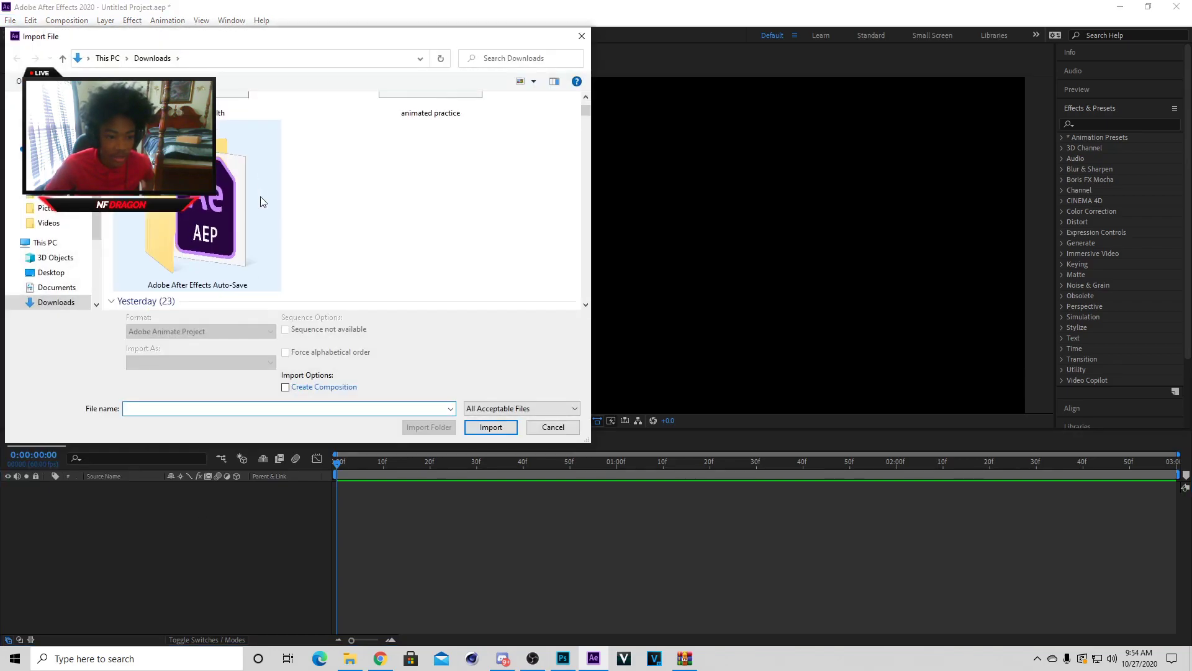
scroll(259, 196, down, 10)
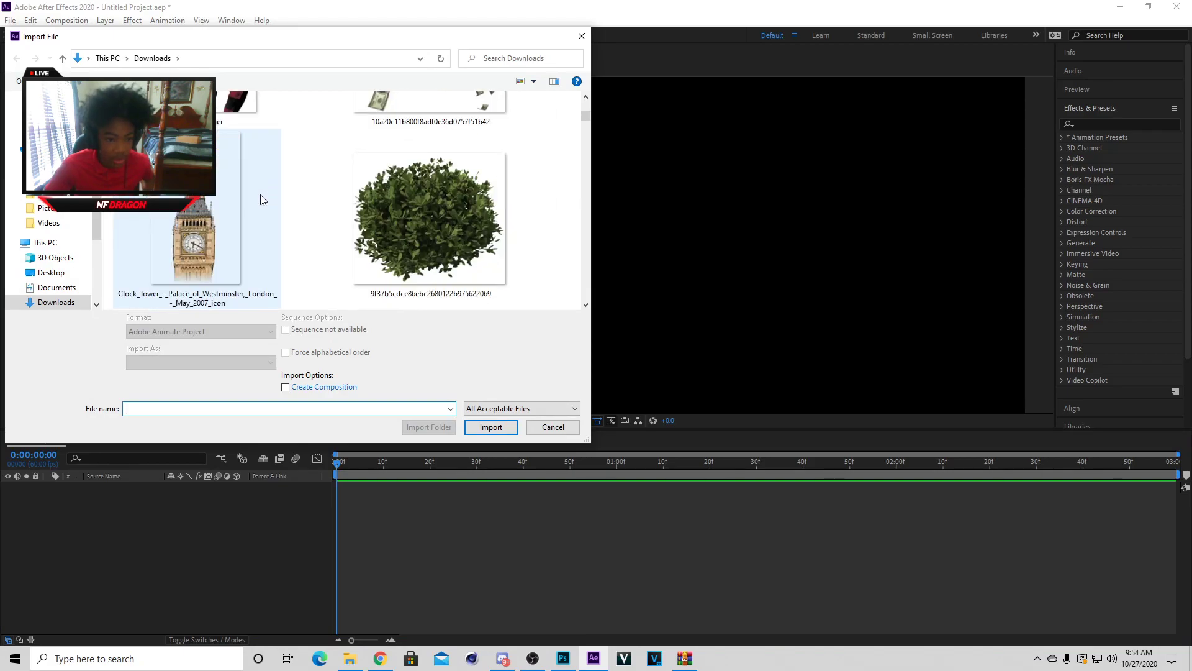
scroll(259, 195, down, 10)
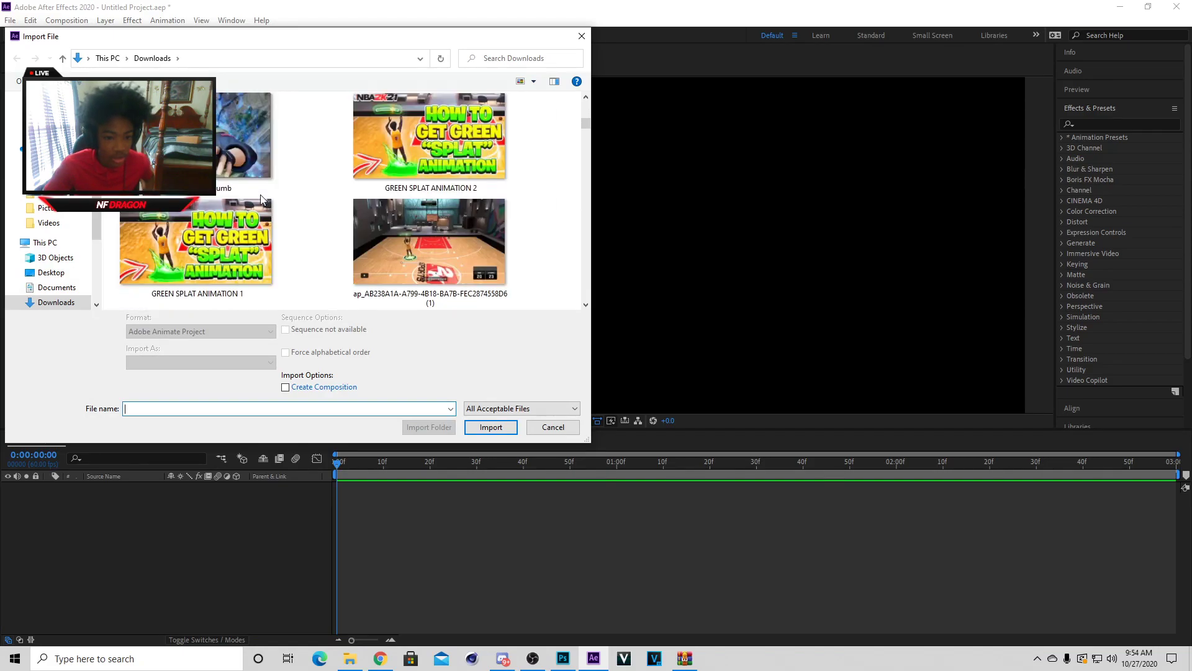
scroll(259, 195, up, 10)
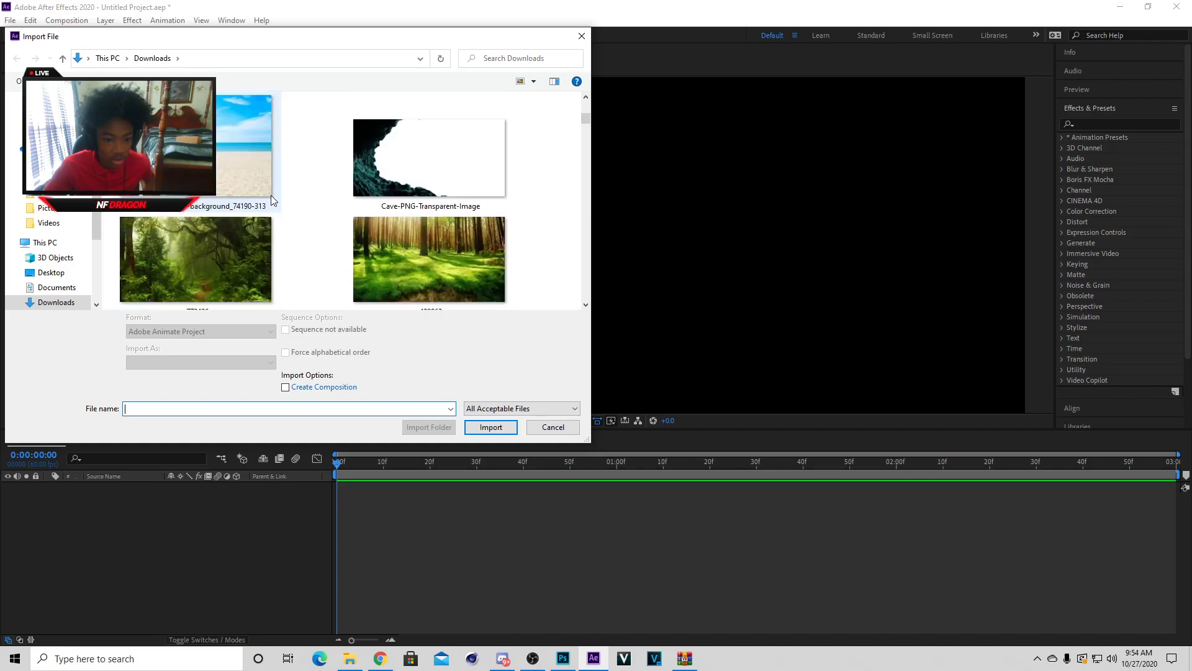
scroll(270, 195, down, 2)
click(186, 267)
click(480, 422)
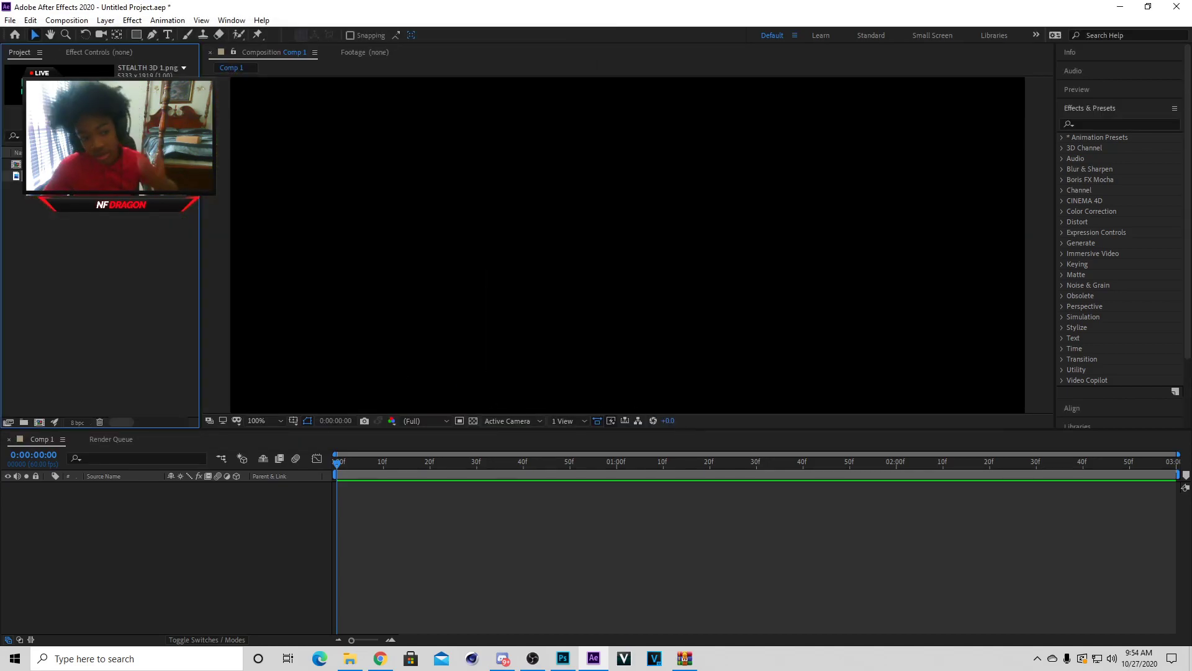
drag(37, 175, 123, 508)
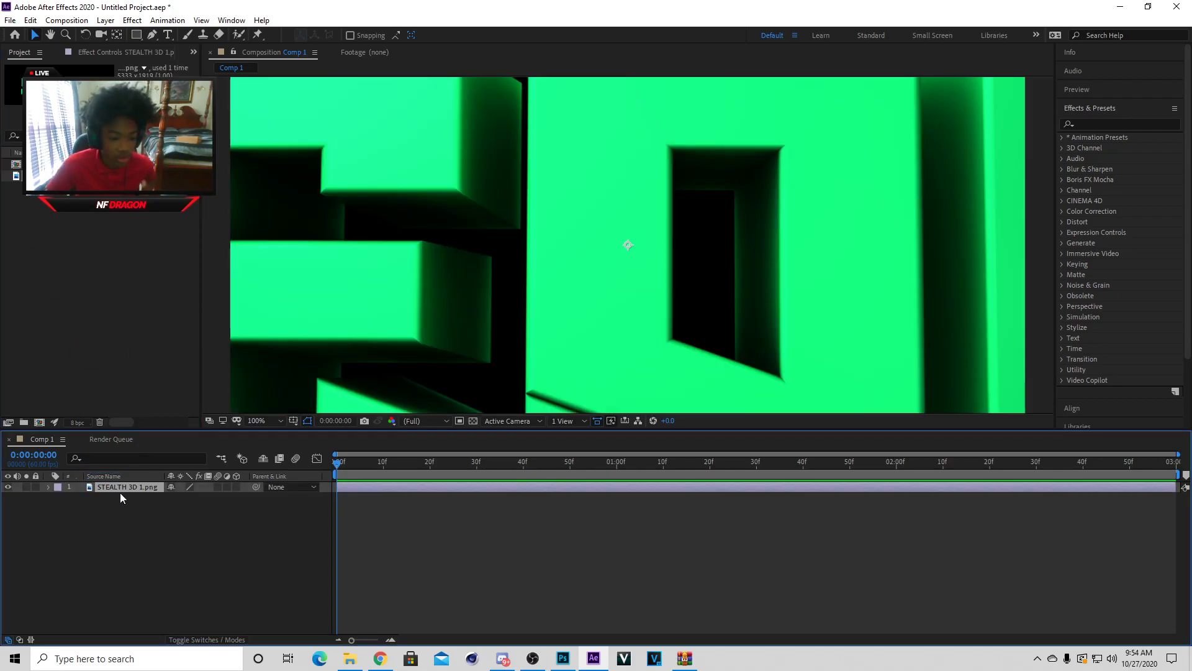
Step: Scale down the STEALTH image layer until the whole word fits large and centred within the composition frame
scroll(278, 389, down, 7)
scroll(351, 344, up, 4)
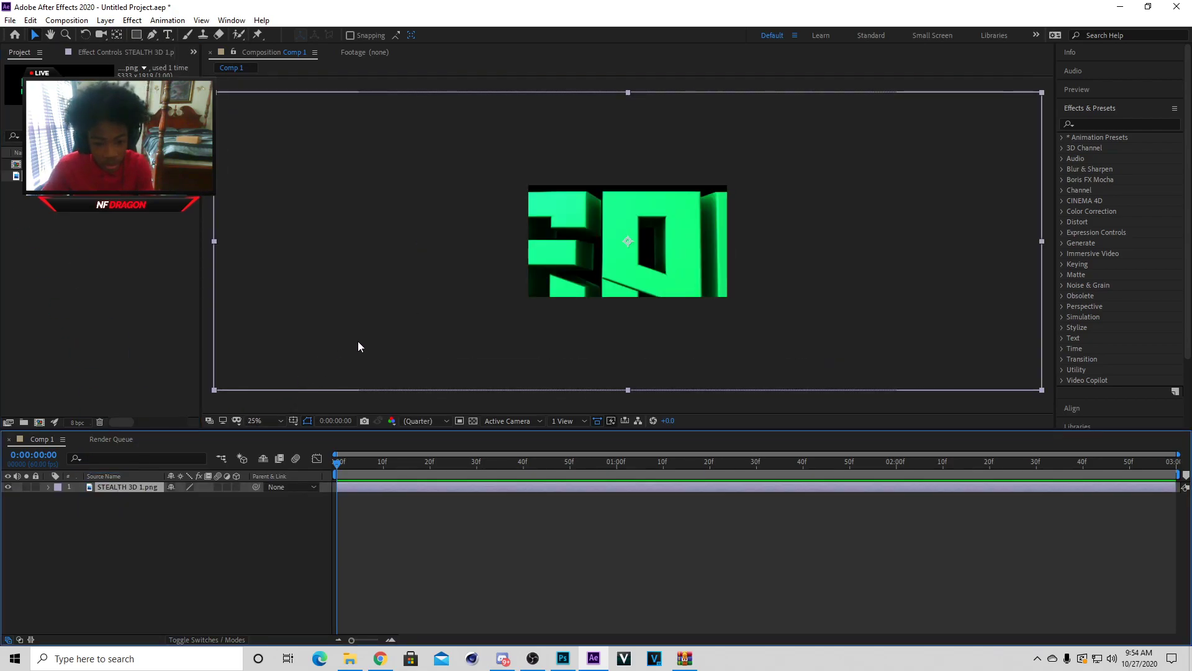
scroll(354, 341, down, 1)
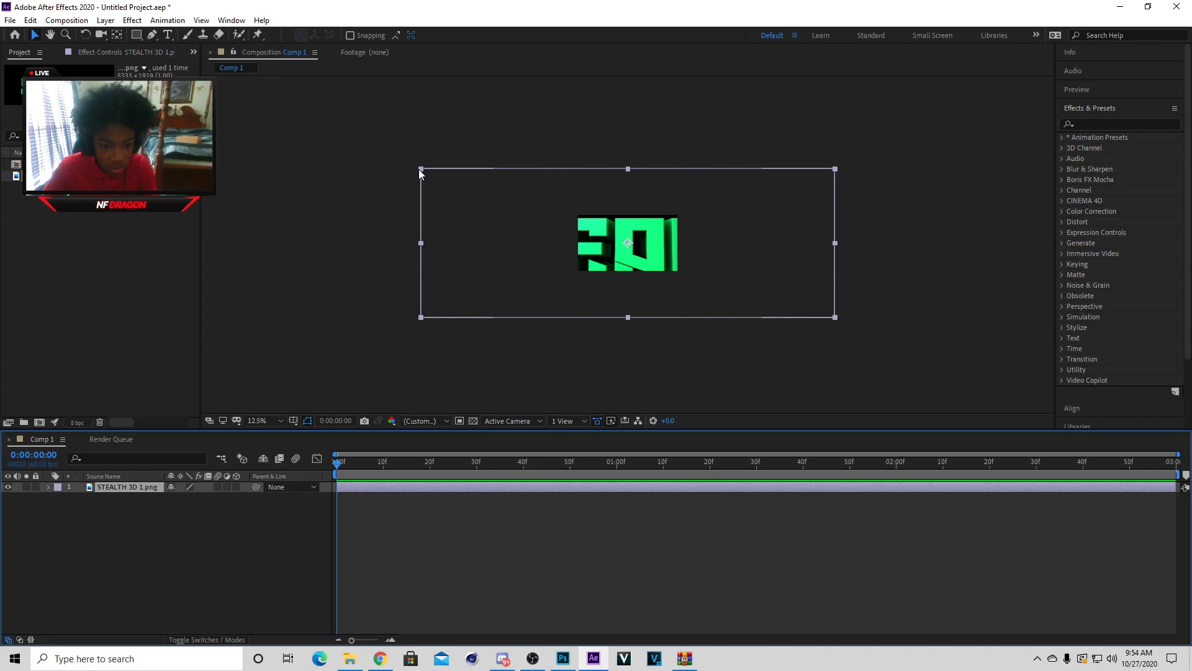
drag(420, 172, 584, 236)
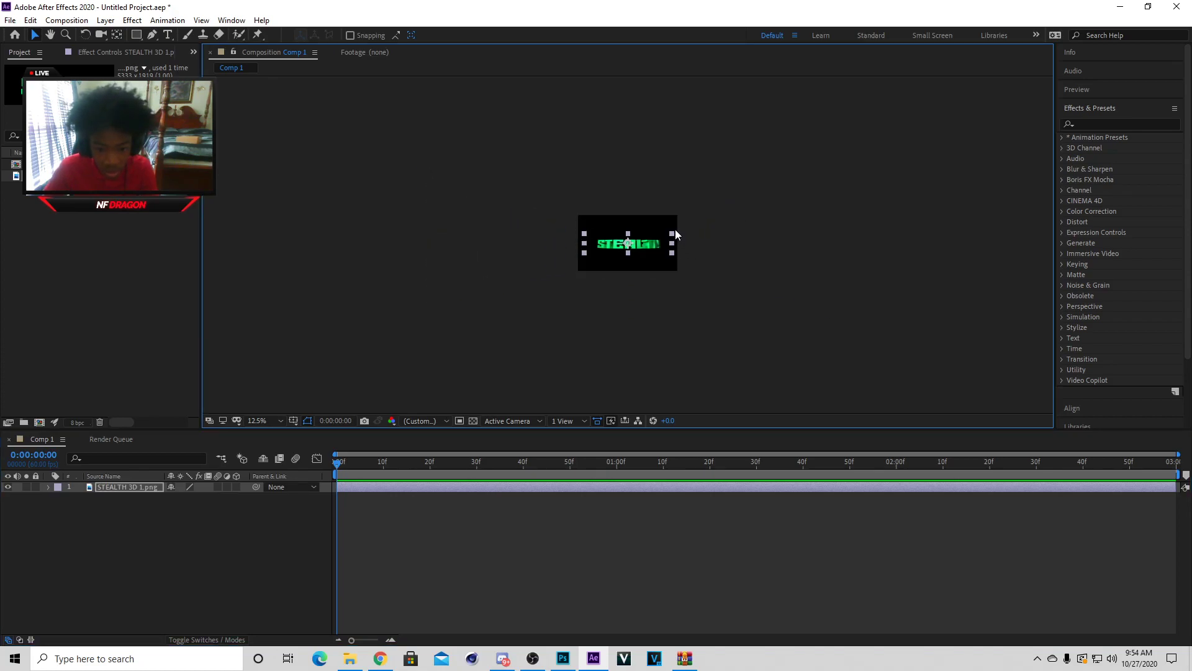
drag(673, 232, 679, 225)
scroll(691, 288, up, 5)
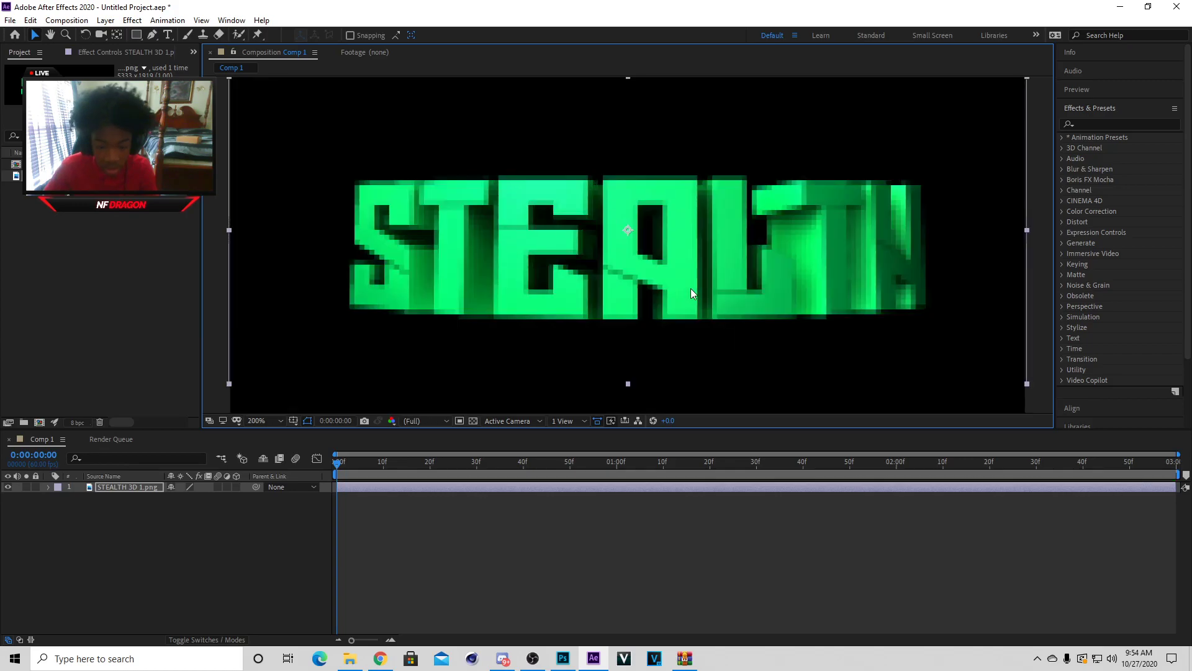
scroll(691, 288, down, 2)
scroll(688, 285, up, 1)
scroll(695, 253, down, 1)
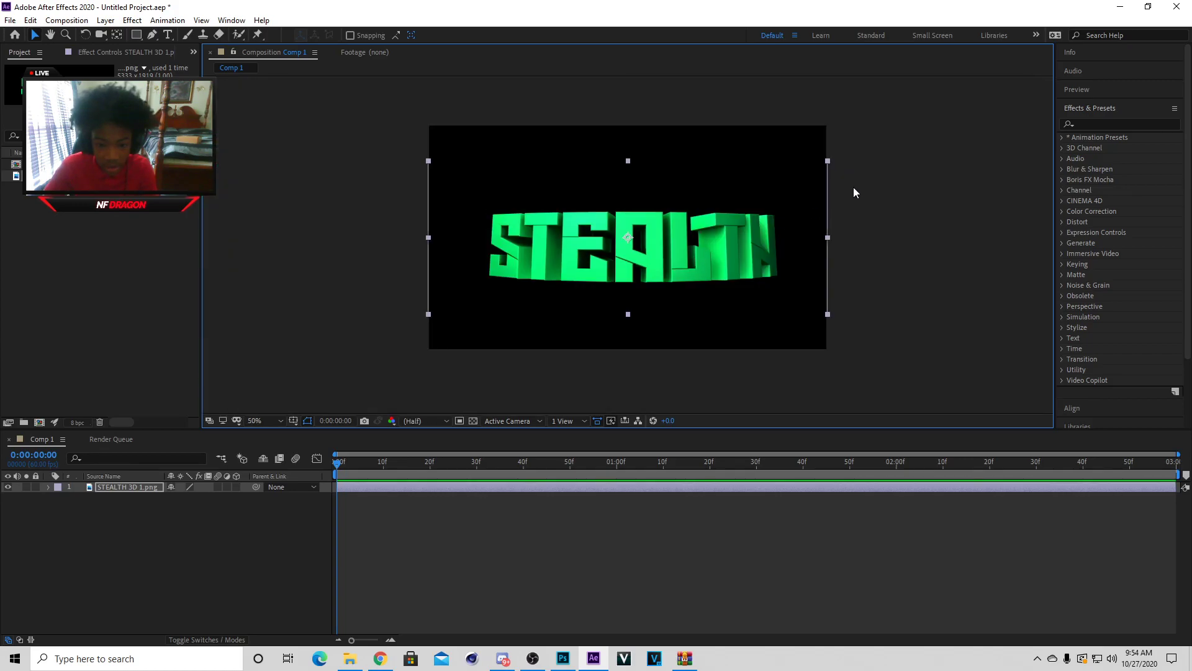
drag(826, 163, 850, 144)
Step: Auto-trace the STEALTH layer into masks, using the Alpha channel on the current frame
click(119, 488)
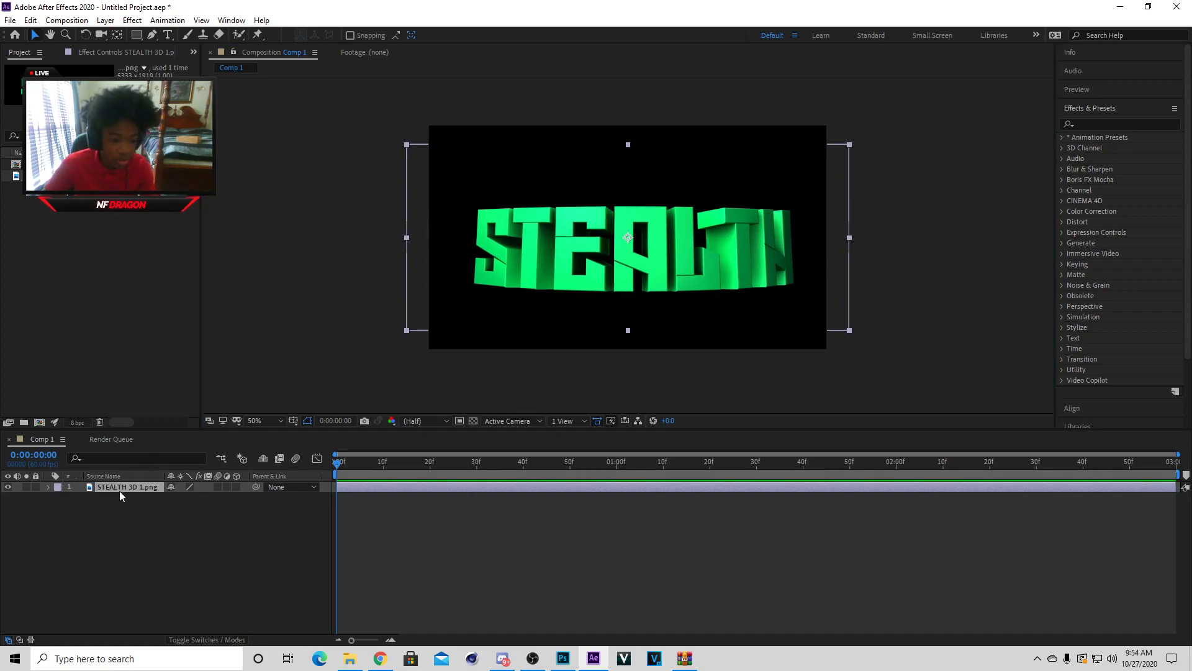
click(106, 20)
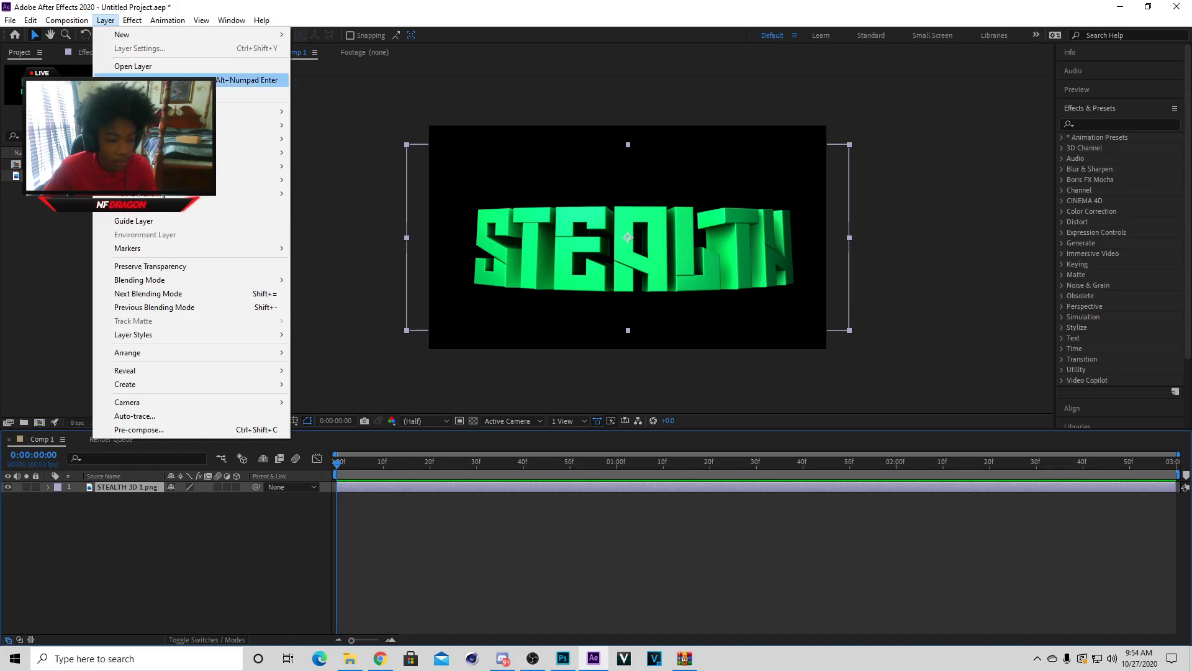
click(160, 421)
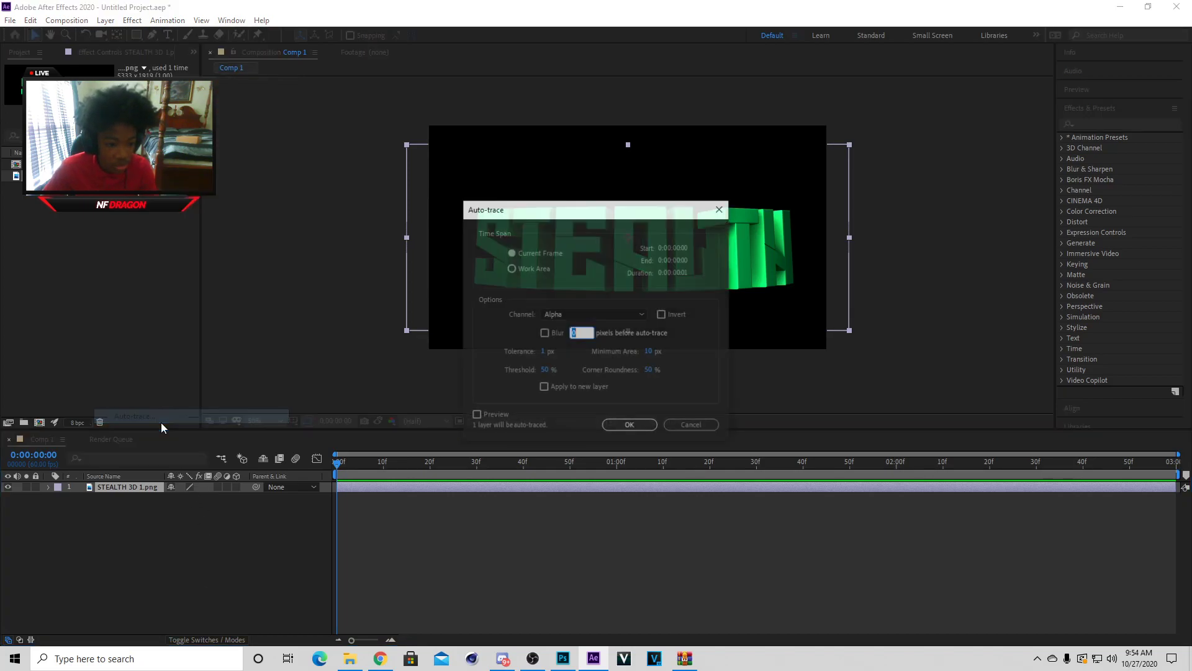
click(630, 426)
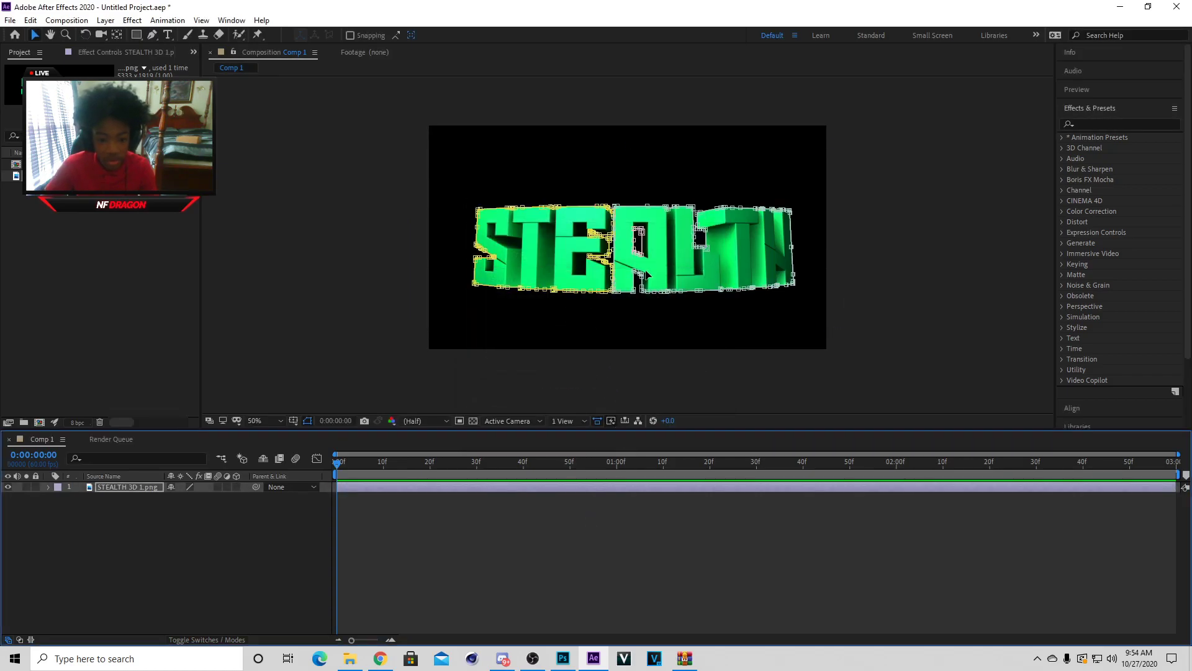
Step: Apply the Saber effect to the masked STEALTH layer, keeping its default preset
click(152, 22)
mouse_move(140, 22)
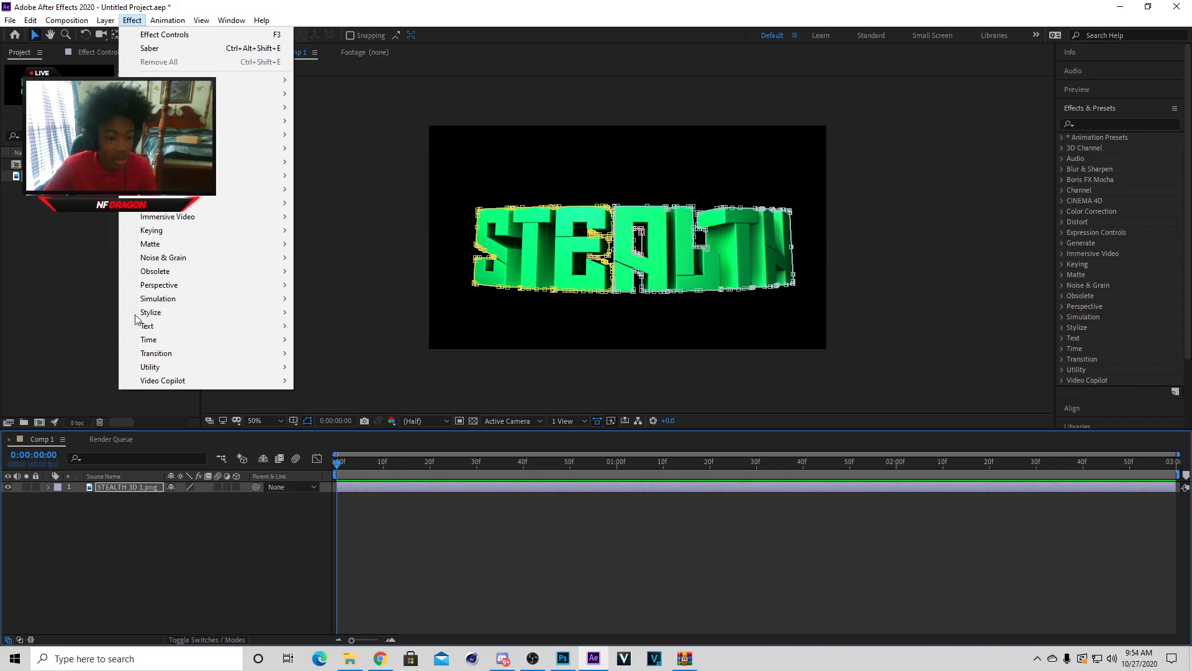
click(135, 488)
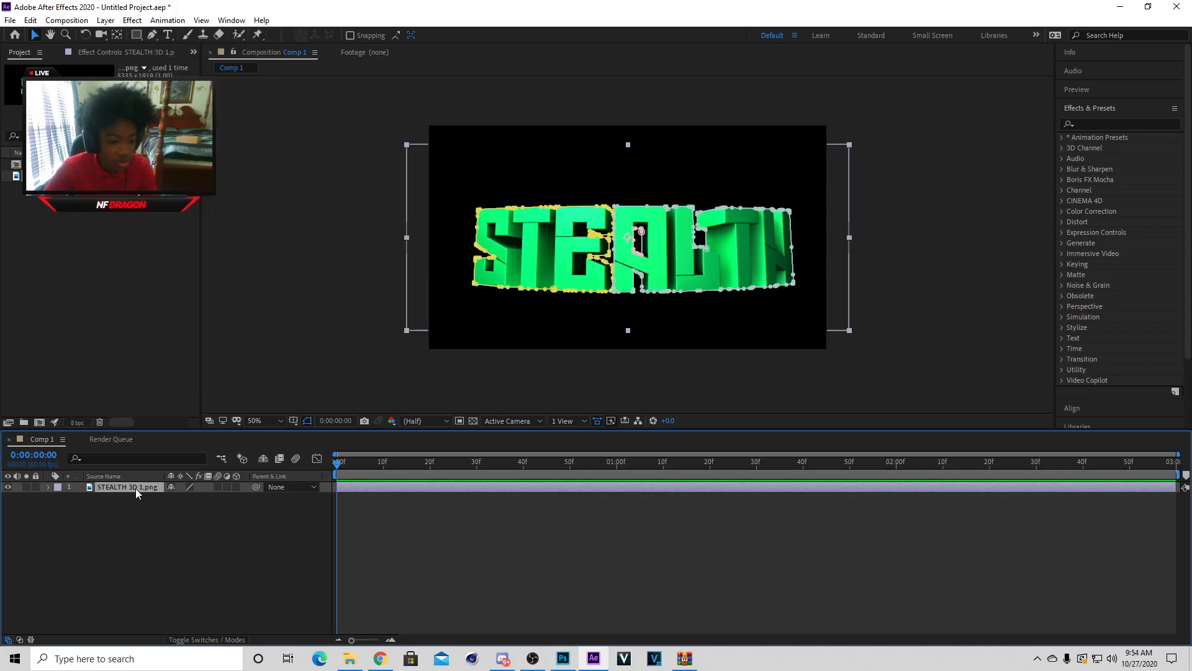
click(140, 22)
click(149, 48)
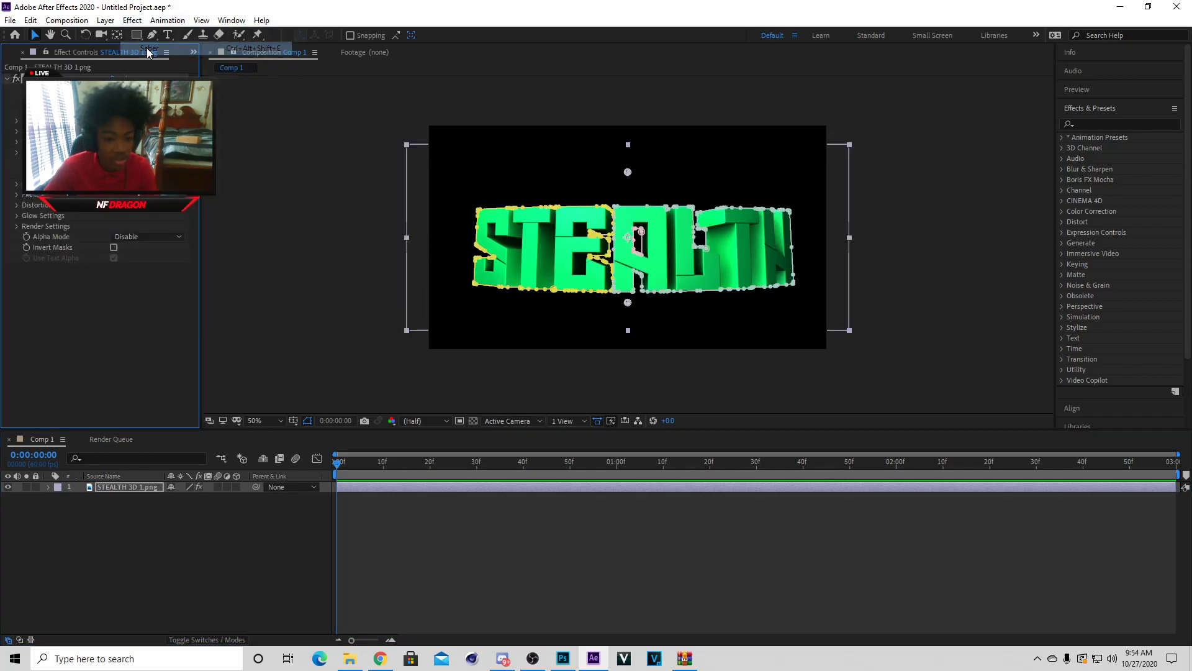
click(142, 88)
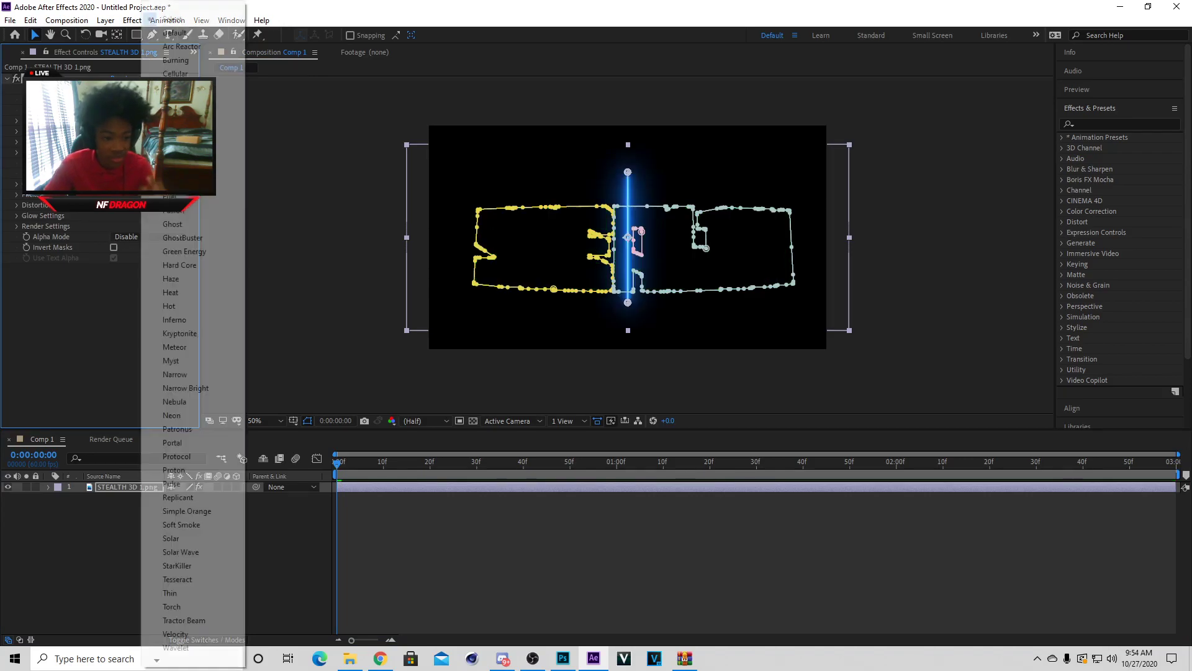
click(61, 342)
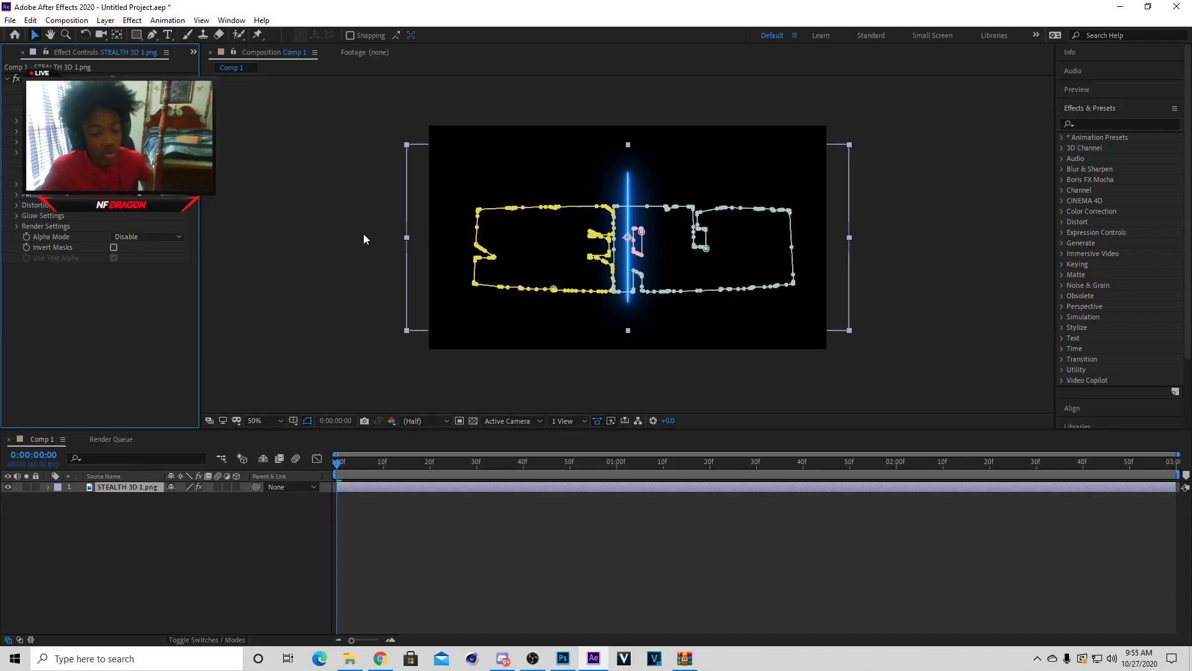
Step: Set the Composite Settings in Saber's Render Settings to Transparent
click(17, 226)
click(28, 237)
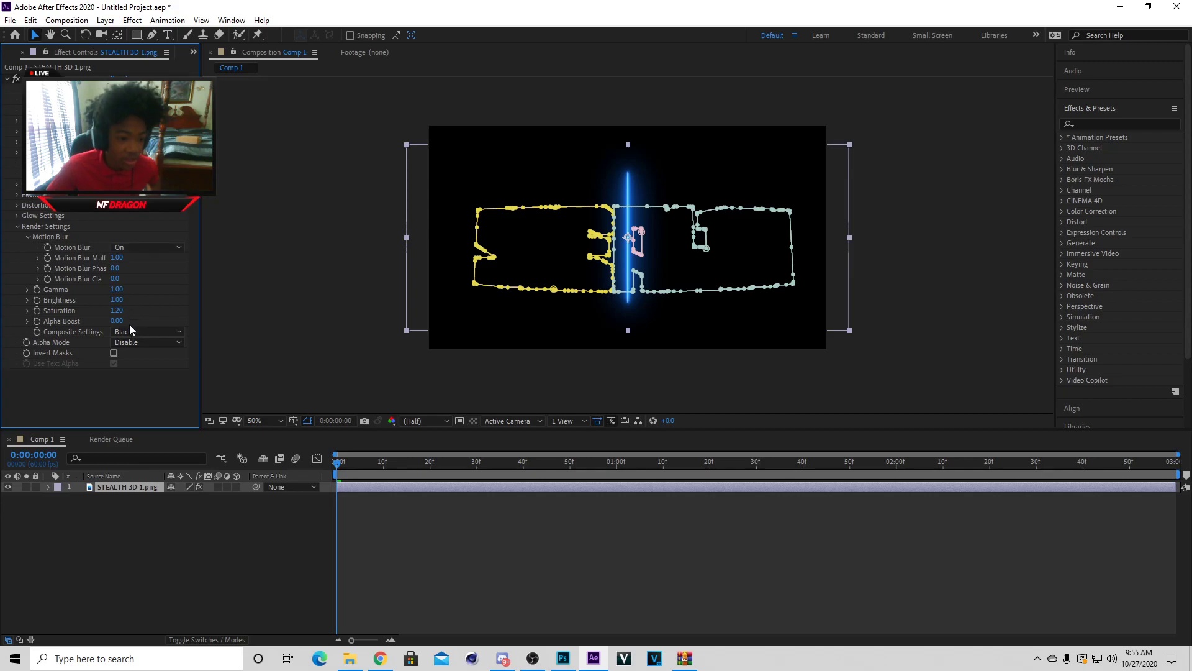
click(136, 331)
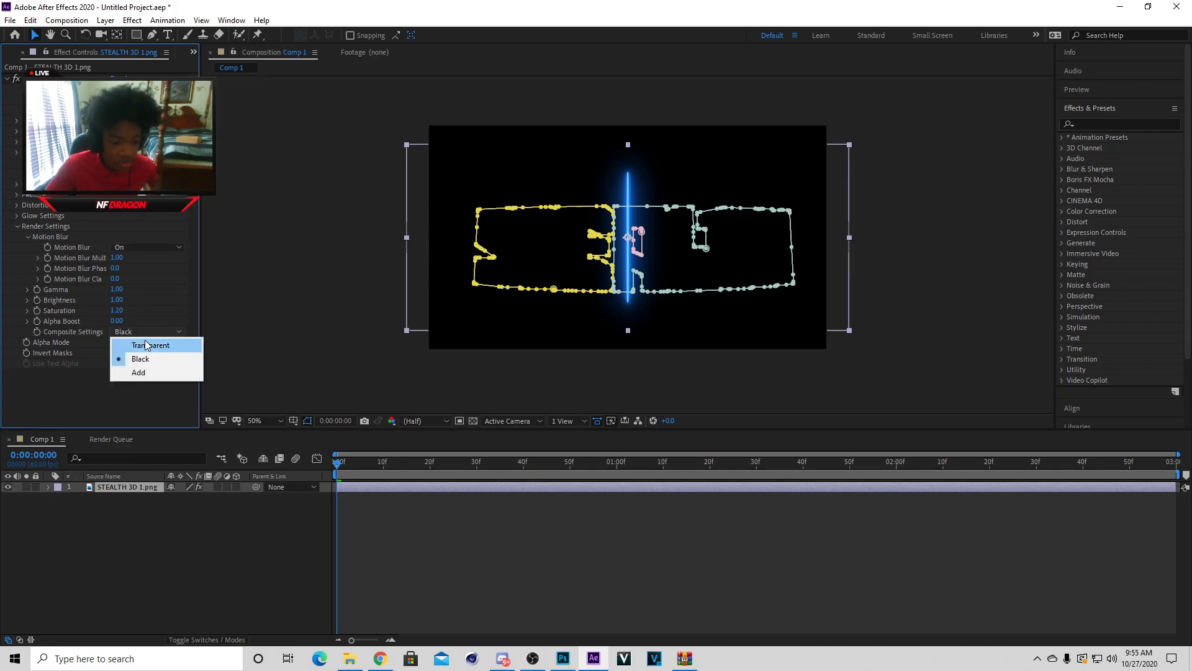
click(149, 345)
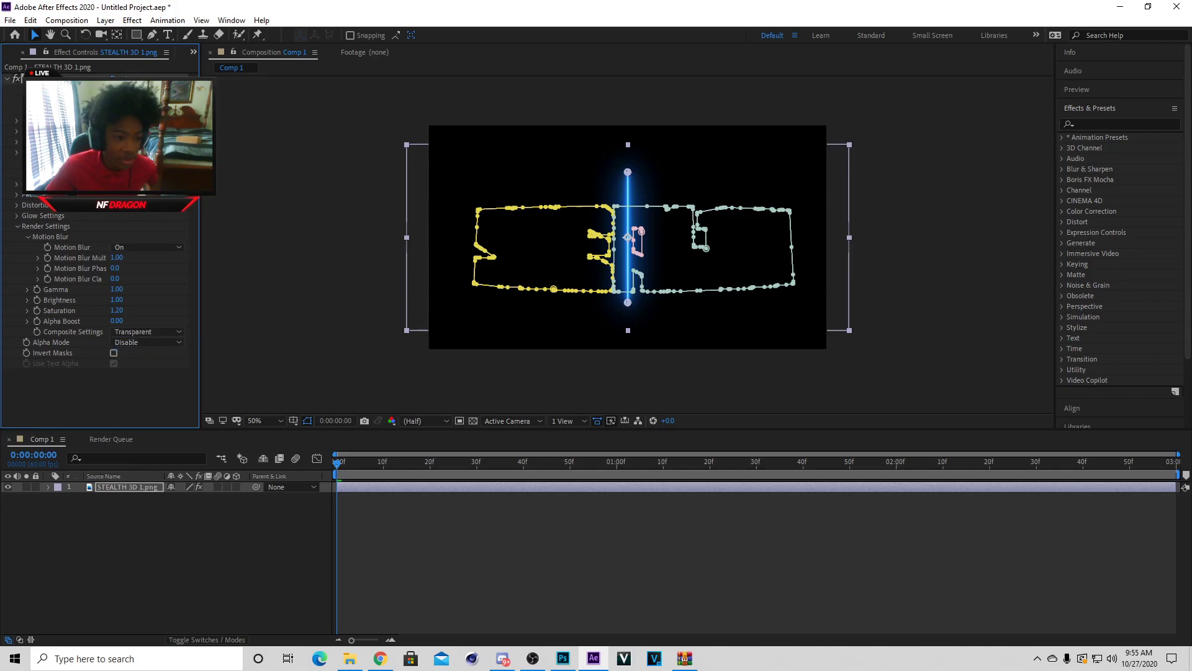
Step: Set Saber's core type to Layer Masks so the glow follows the traced lettering outline
click(16, 185)
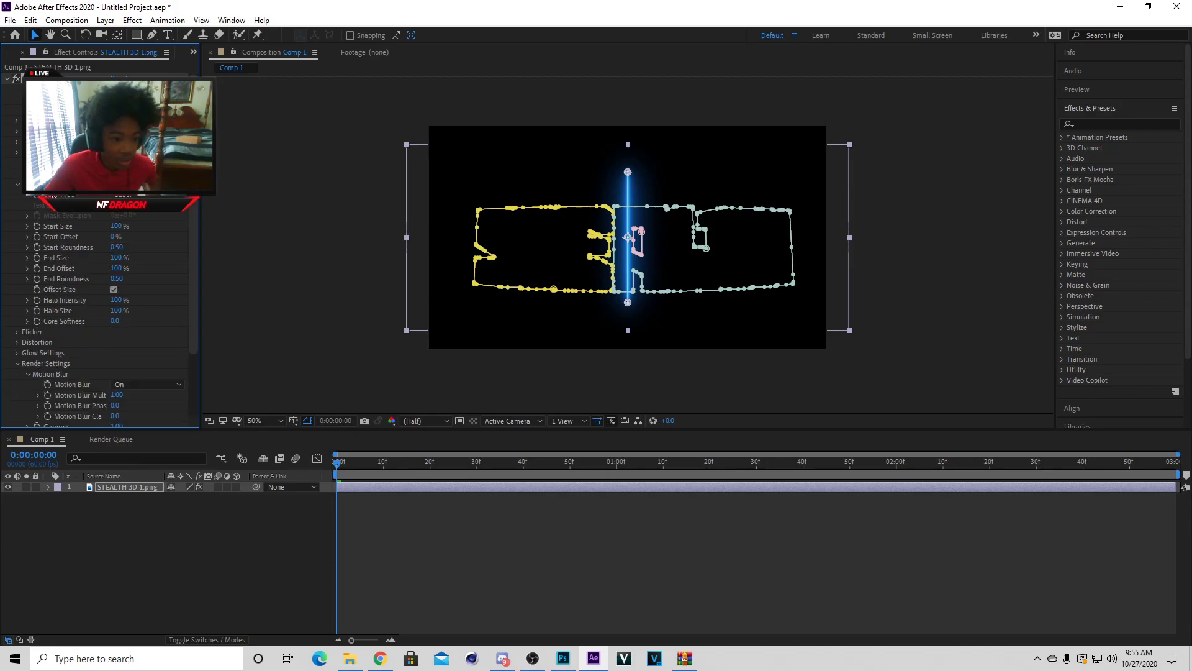
click(165, 196)
click(164, 214)
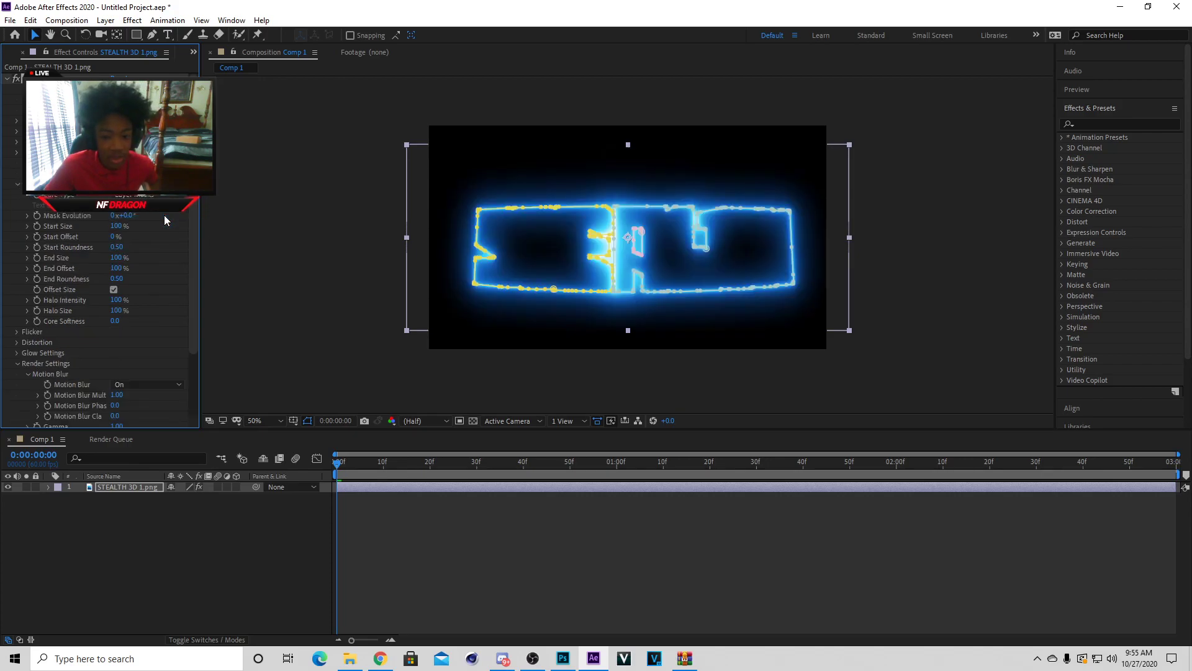
Step: Apply the Burning preset to the Saber effect on the STEALTH layer
click(144, 88)
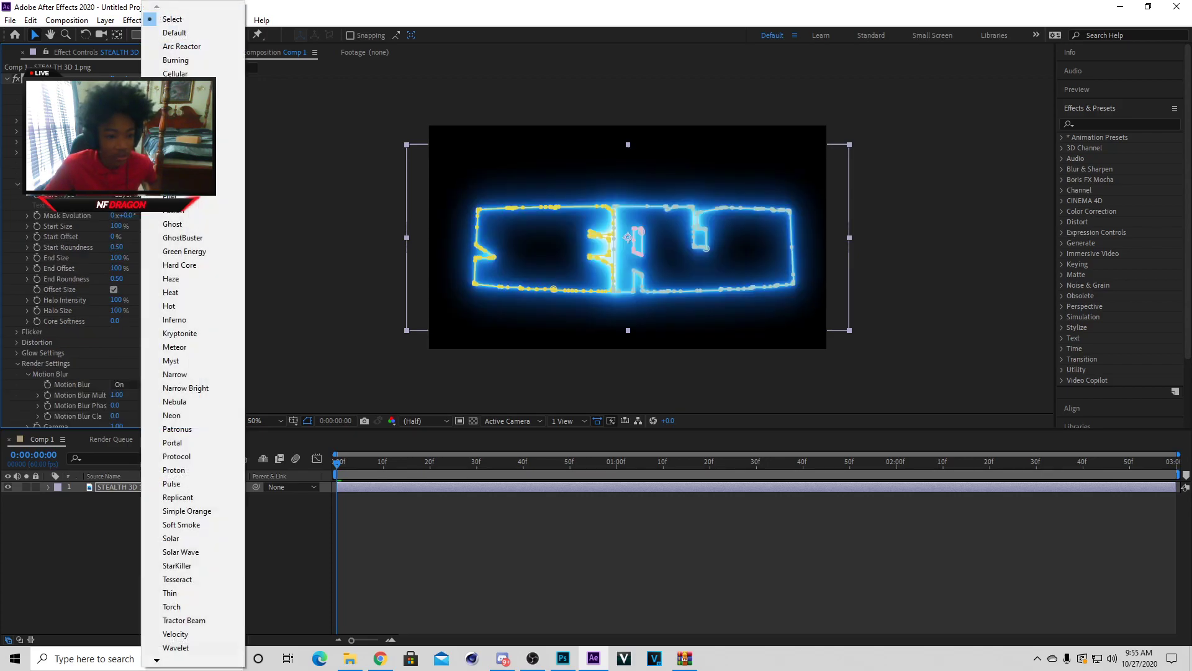
click(176, 60)
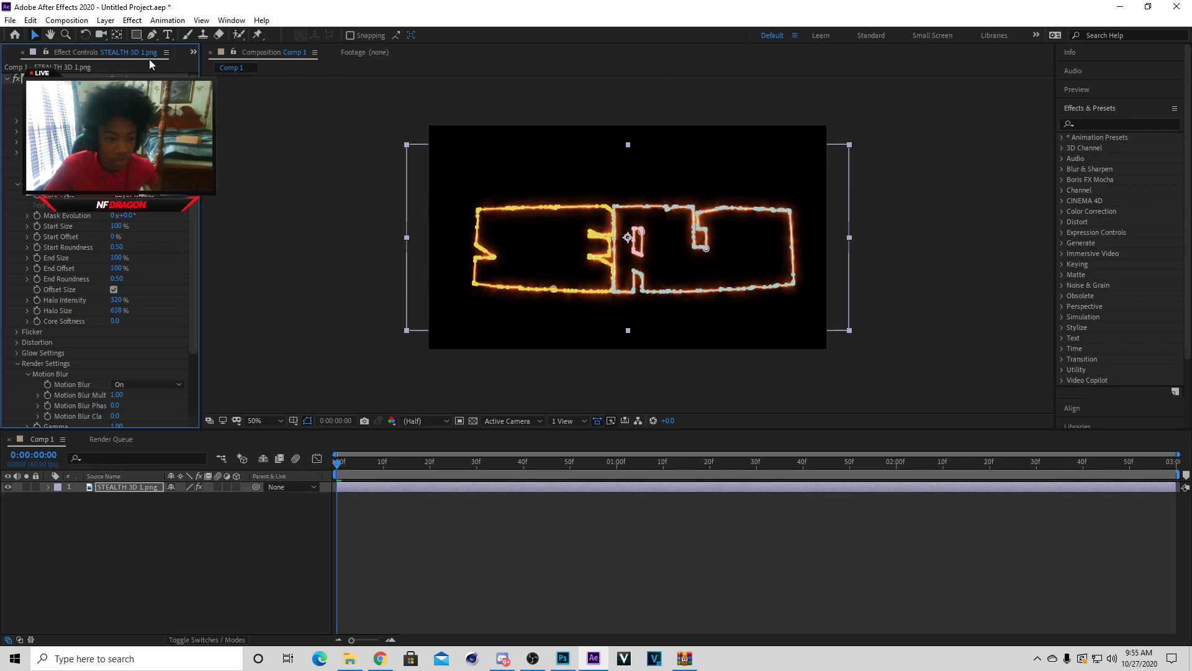
click(146, 89)
click(307, 103)
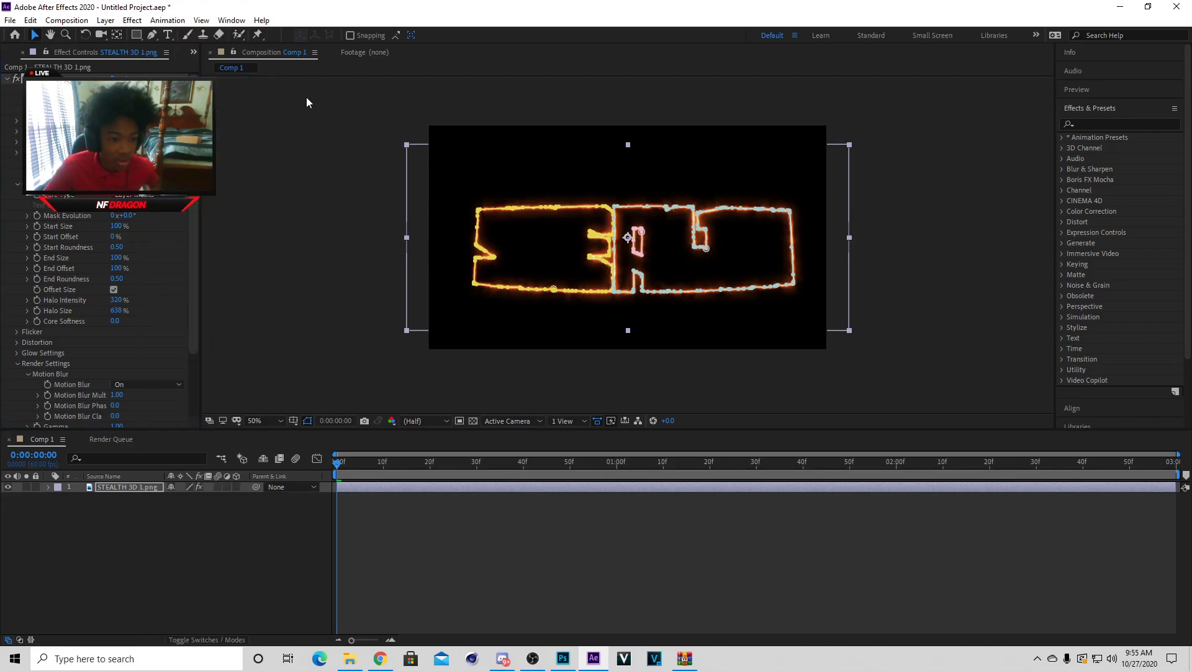
click(146, 89)
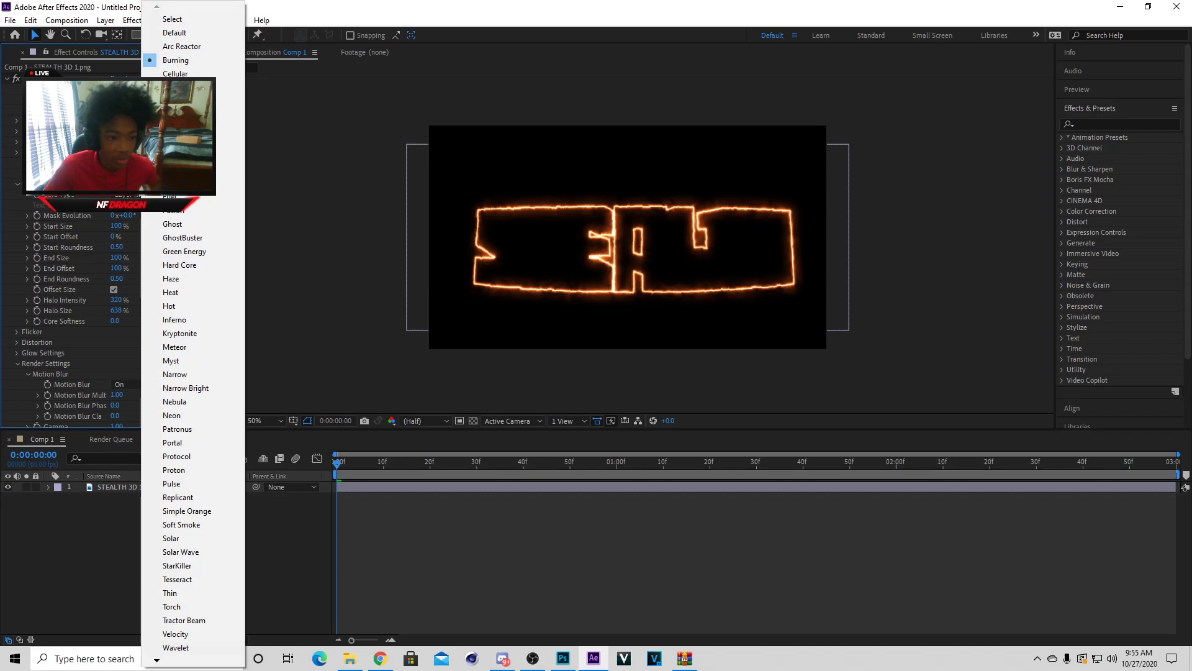
click(267, 200)
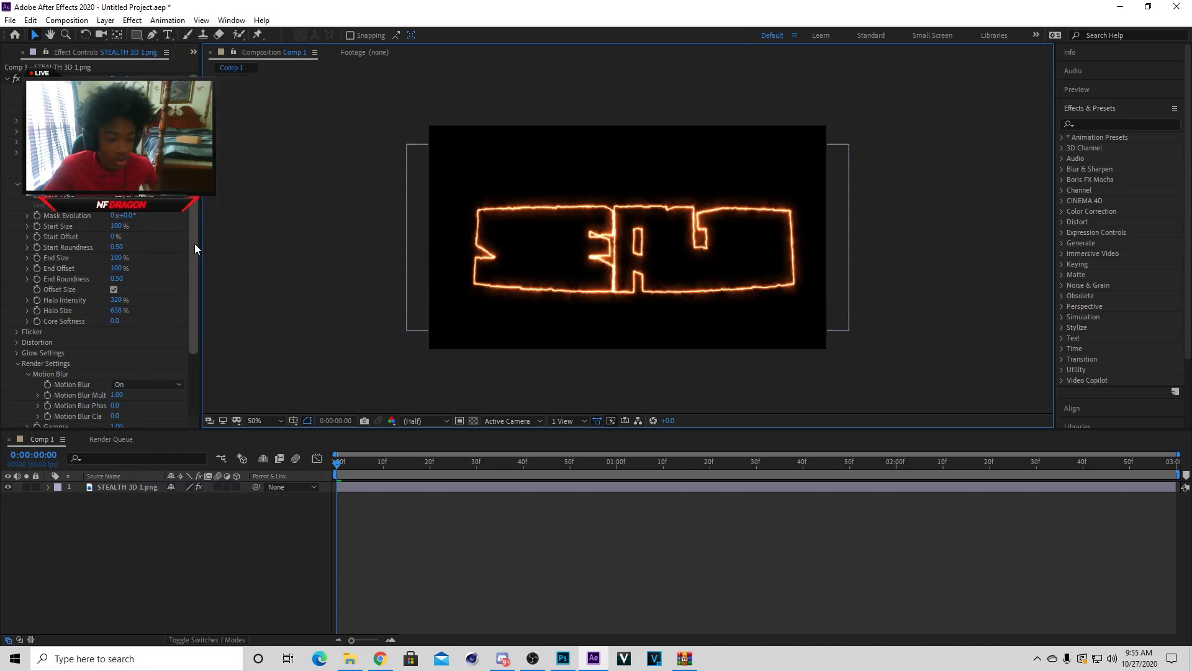
scroll(195, 243, down, 5)
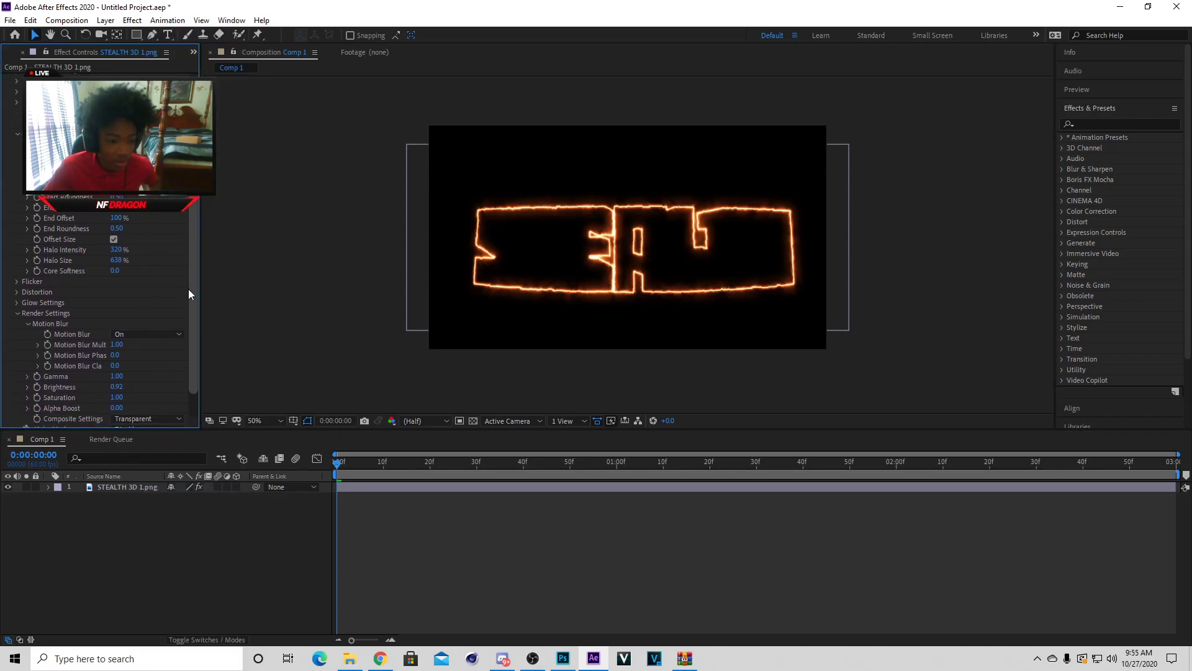
scroll(190, 289, up, 5)
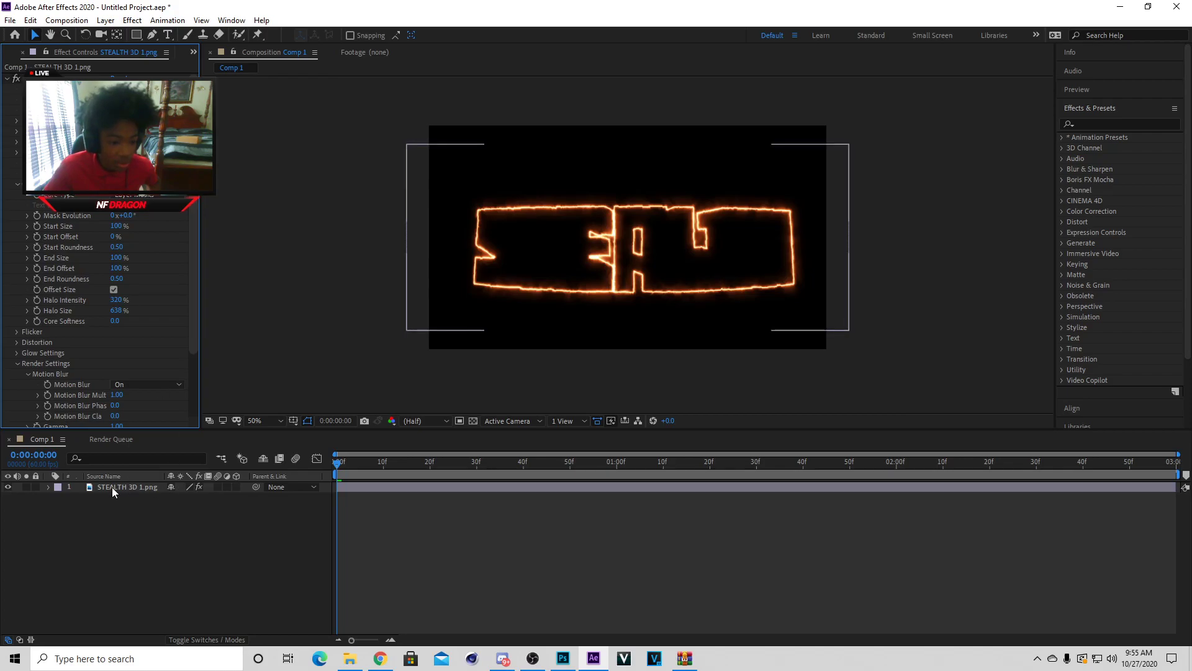
Step: Duplicate the STEALTH 3D 1.png layer that carries the Saber outline
click(128, 489)
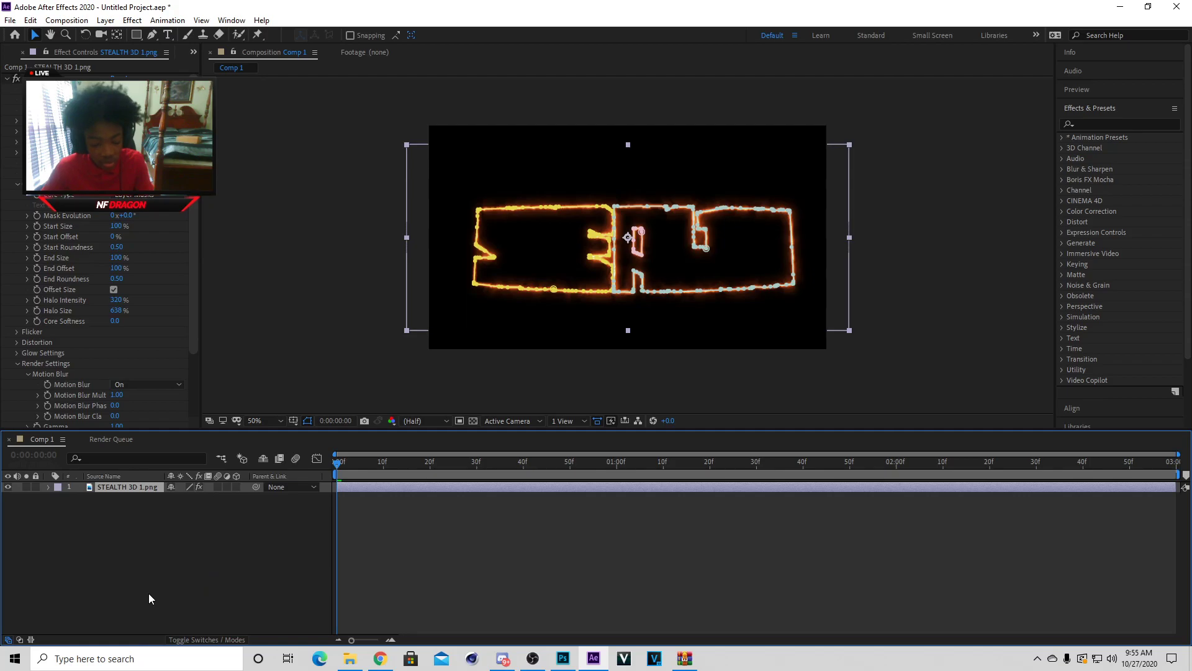
click(114, 484)
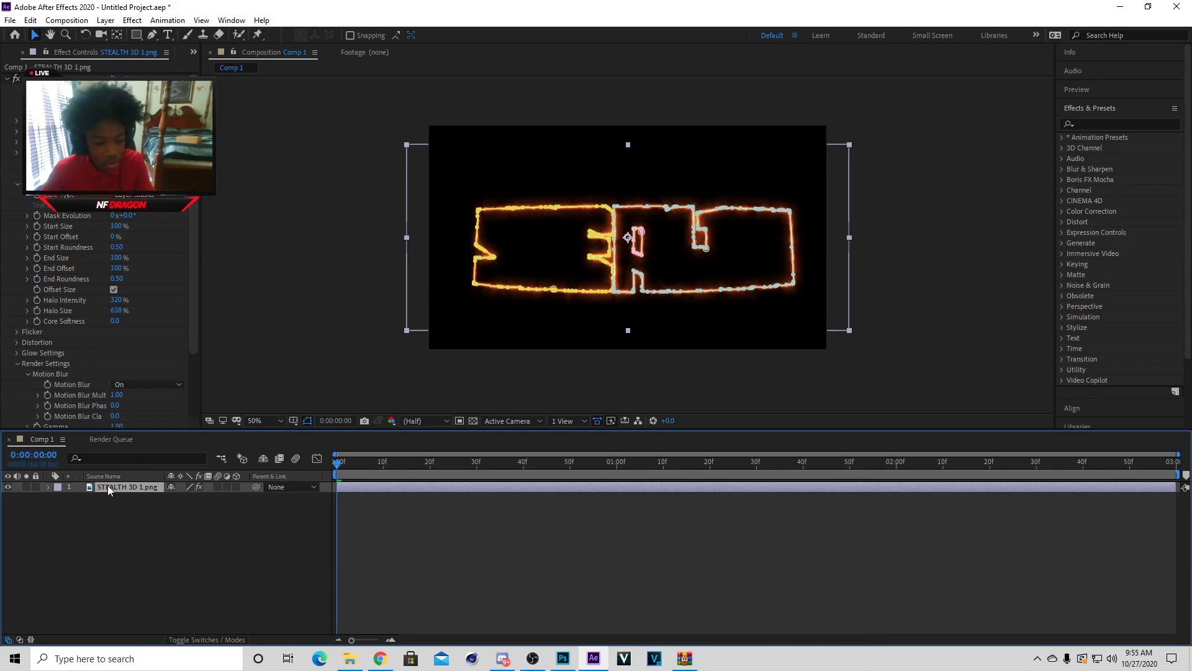
key(ctrl+d)
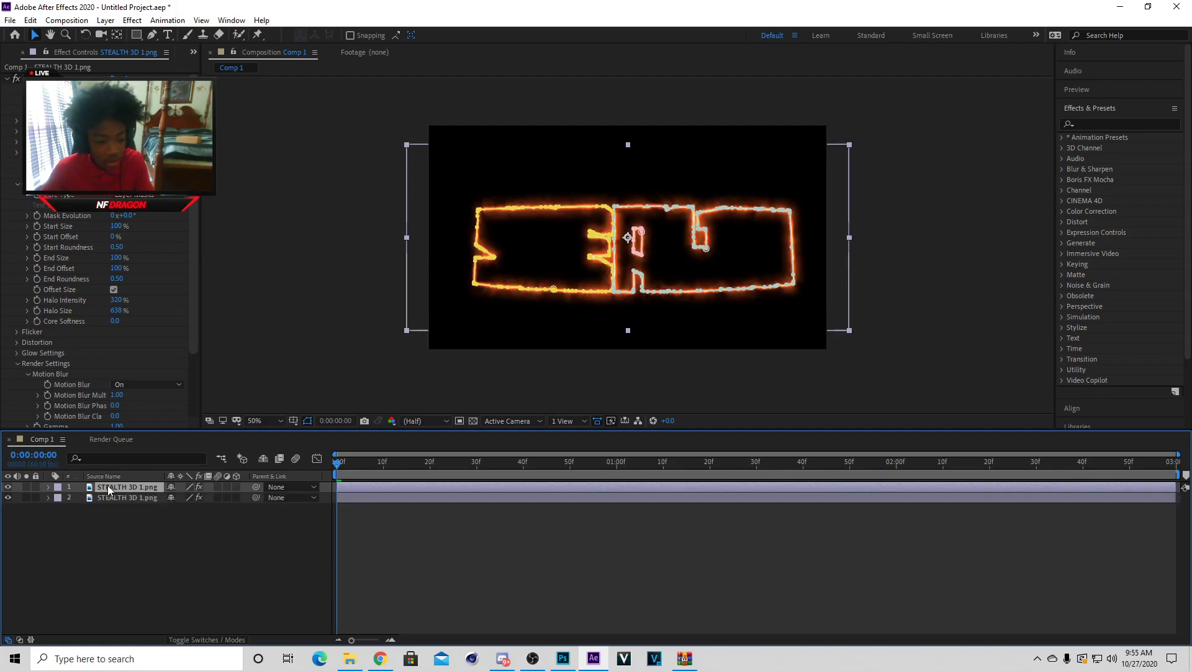
Step: Delete the Saber effect from the upper STEALTH copy so the plain 3D lettering sits over the glow
right_click(148, 488)
click(7, 78)
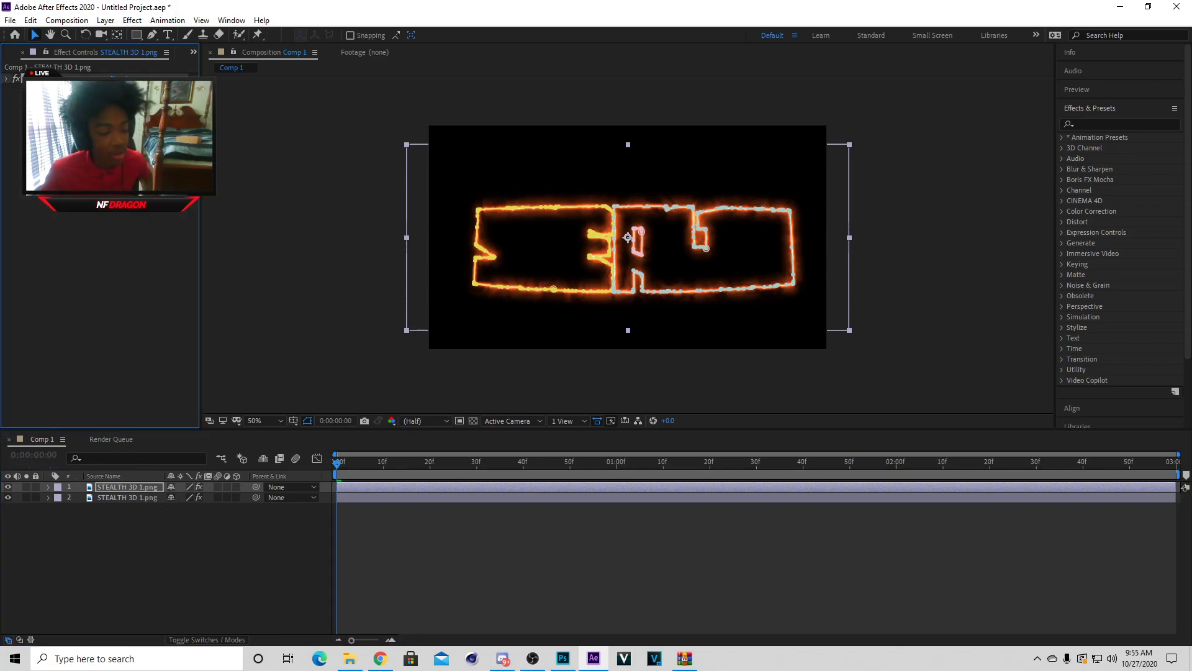
click(30, 20)
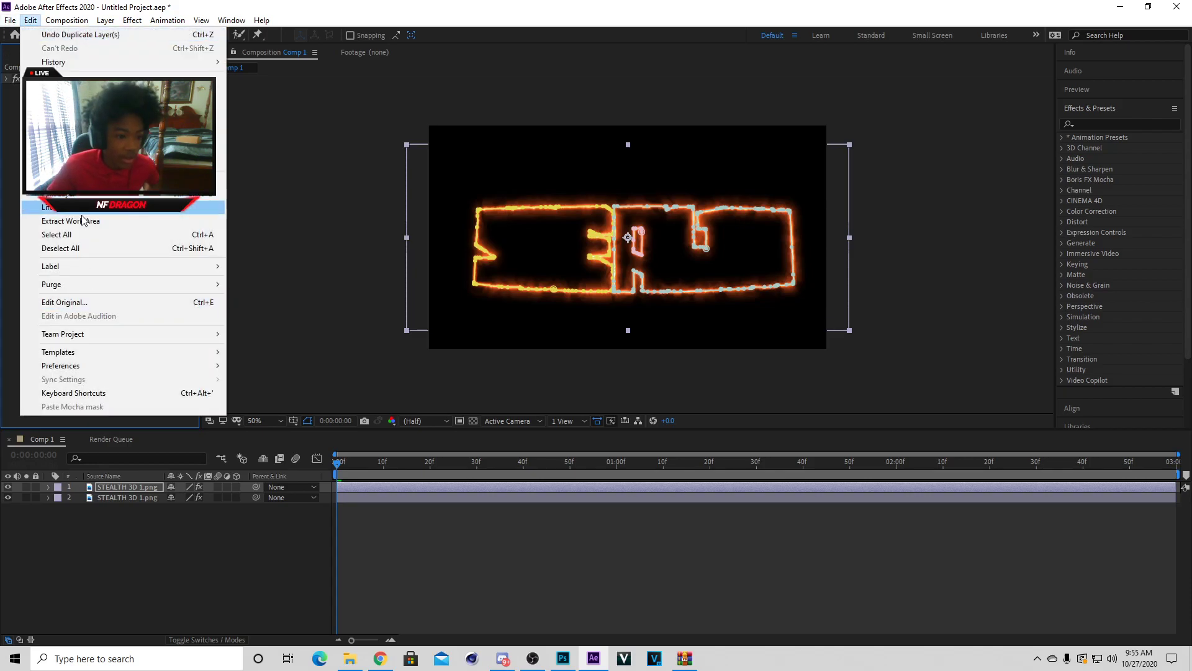
click(143, 162)
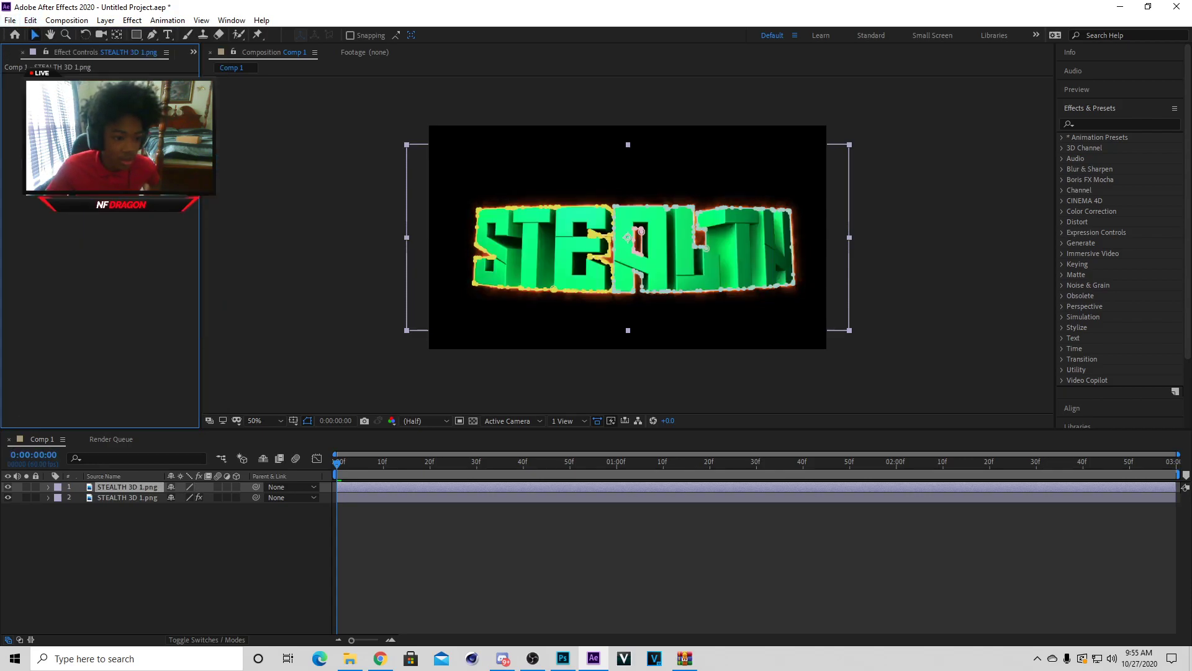
Step: Change the Saber glow color on the lower STEALTH layer to white
click(136, 498)
click(117, 110)
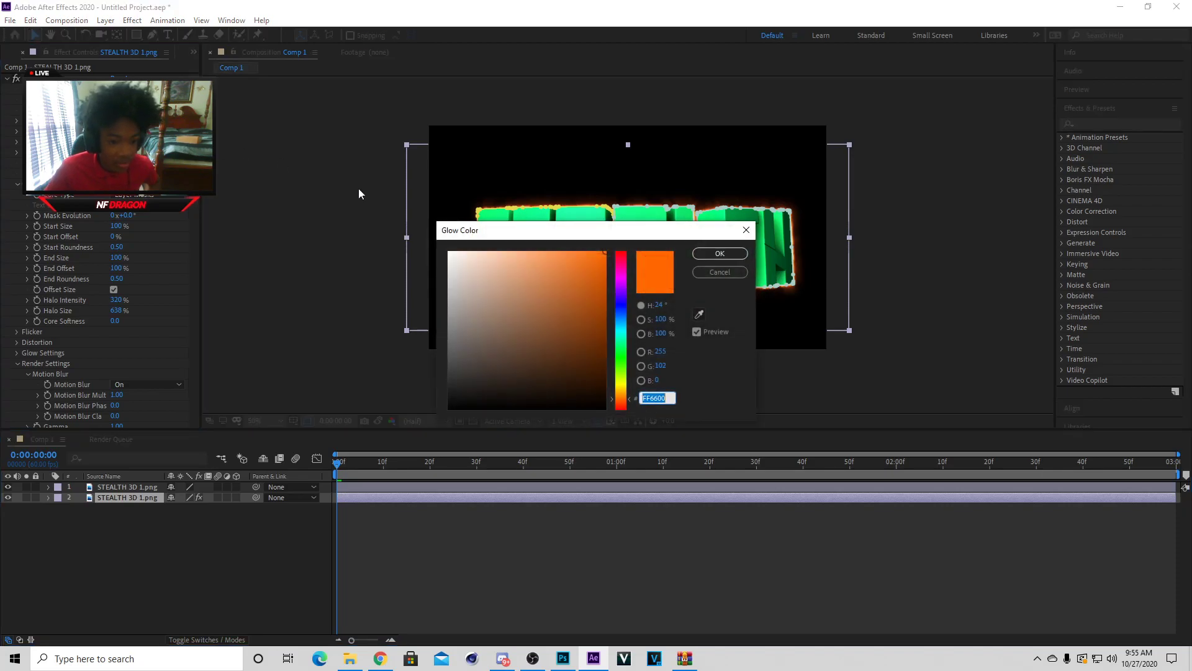
drag(469, 266, 409, 231)
click(733, 254)
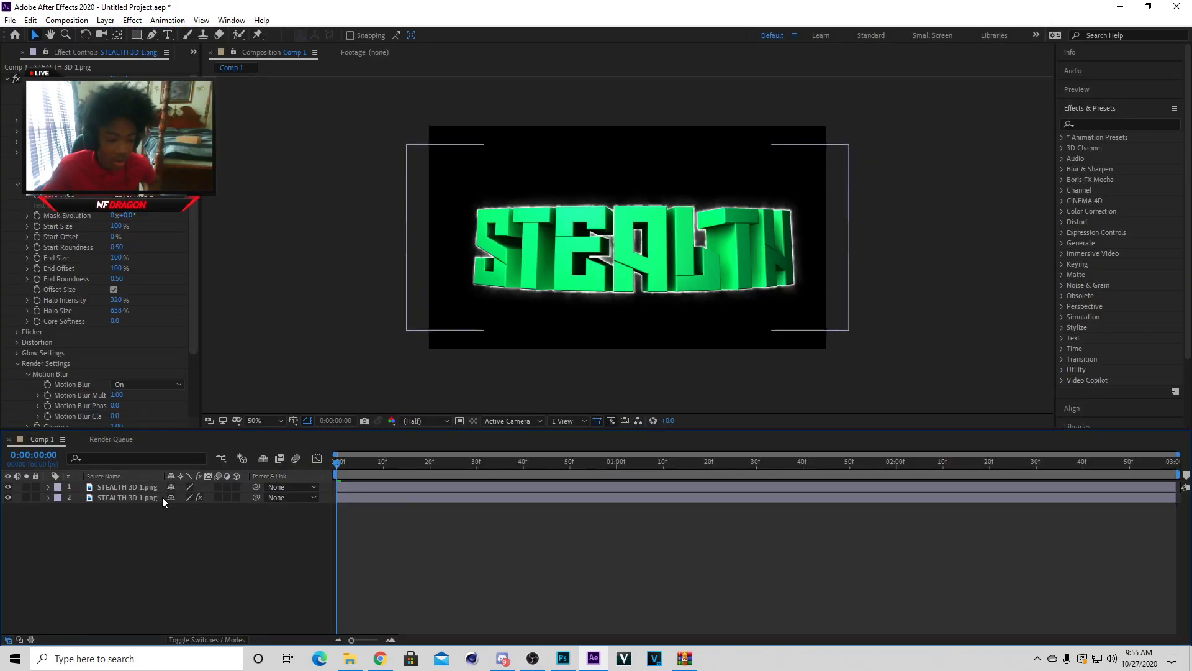
click(139, 499)
click(133, 487)
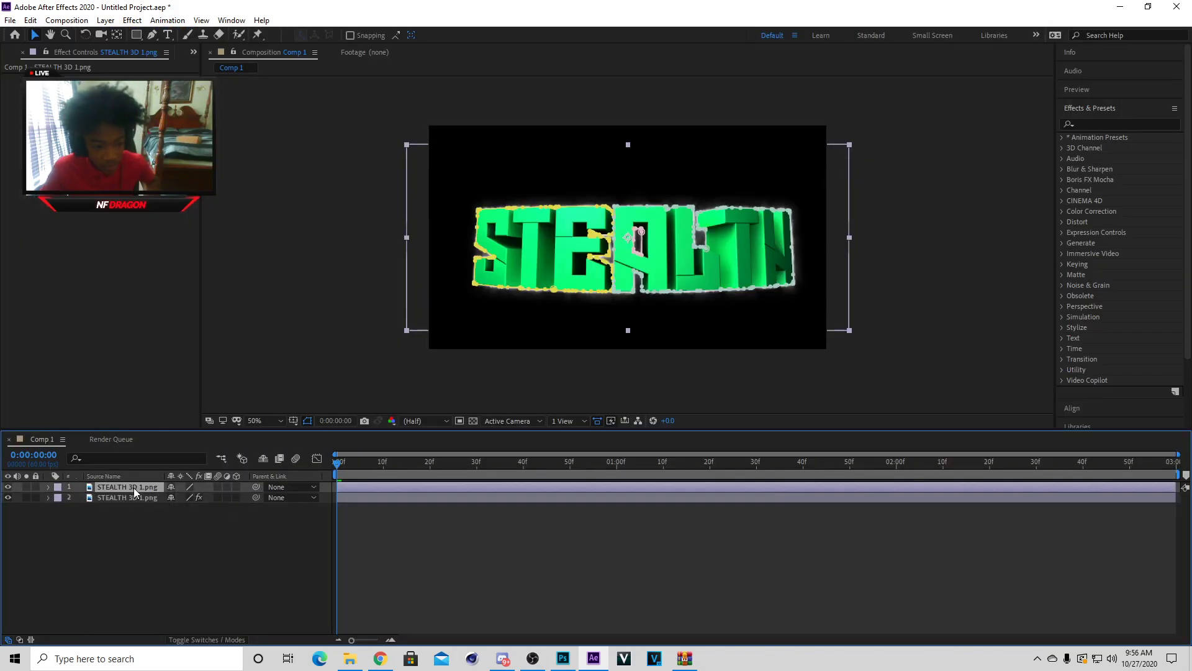
click(113, 497)
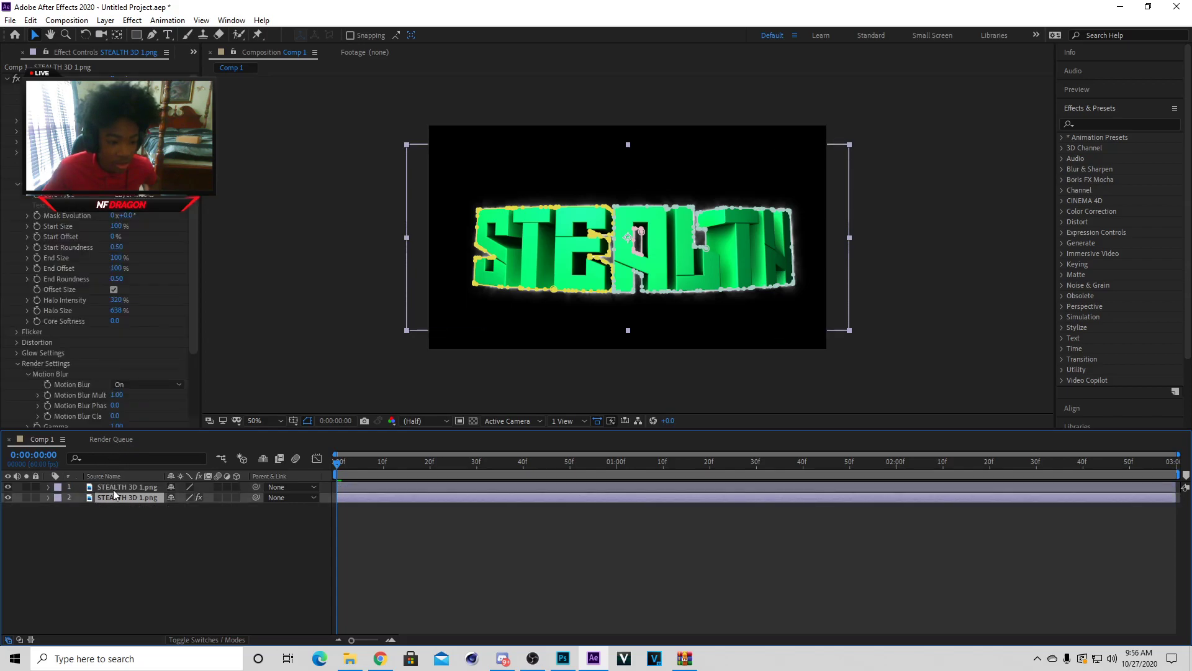
click(112, 486)
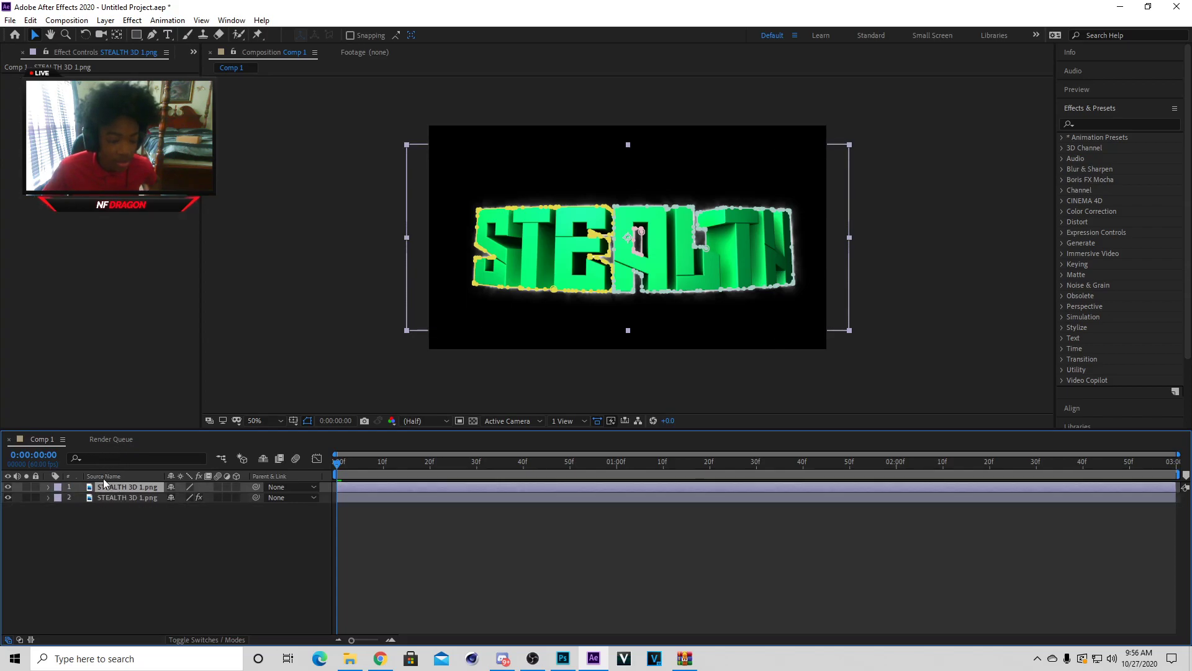
Step: Add Comp 1 to the render queue and review its render settings, keeping Best Settings
click(10, 20)
mouse_move(47, 208)
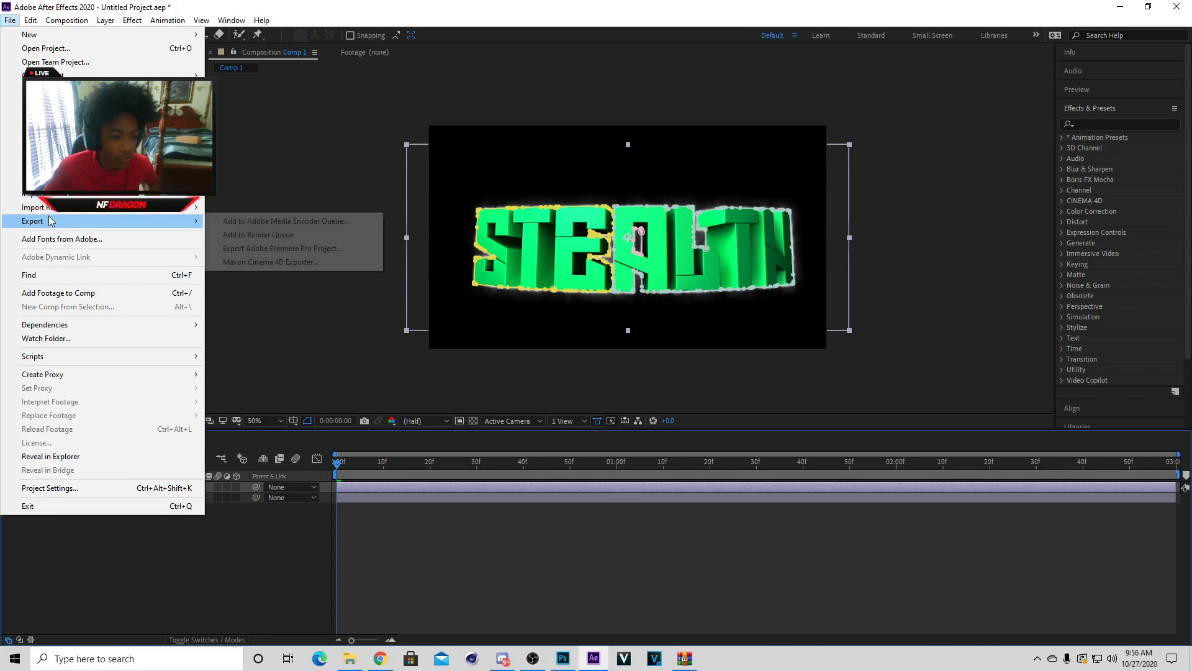
click(302, 237)
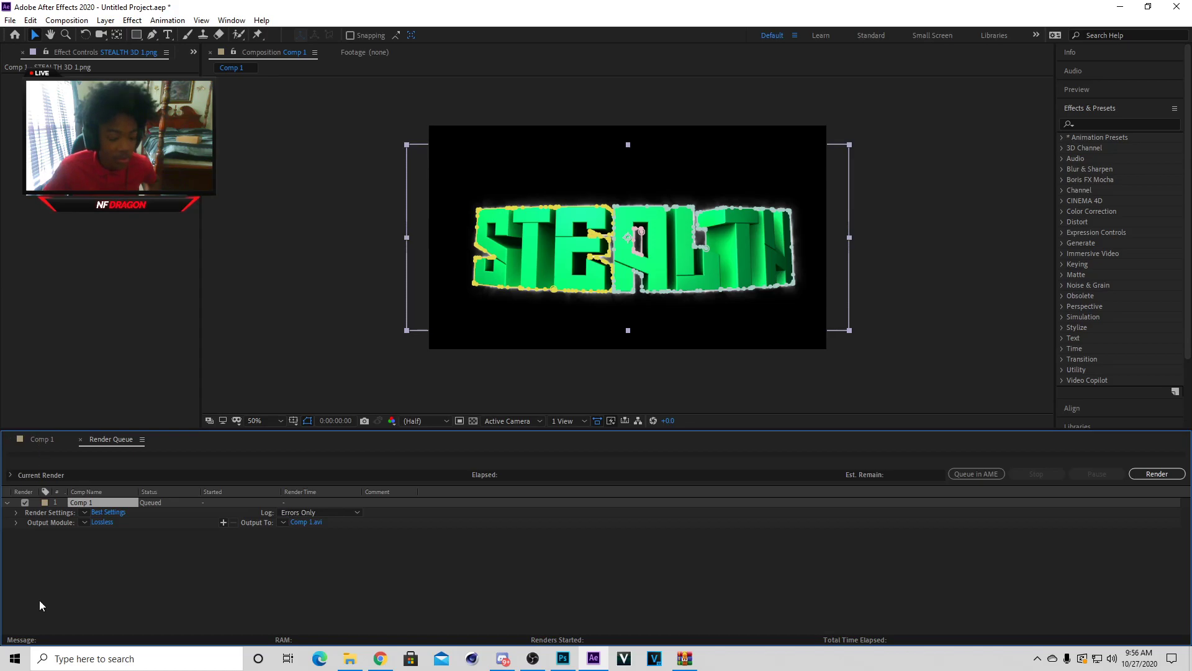
click(107, 511)
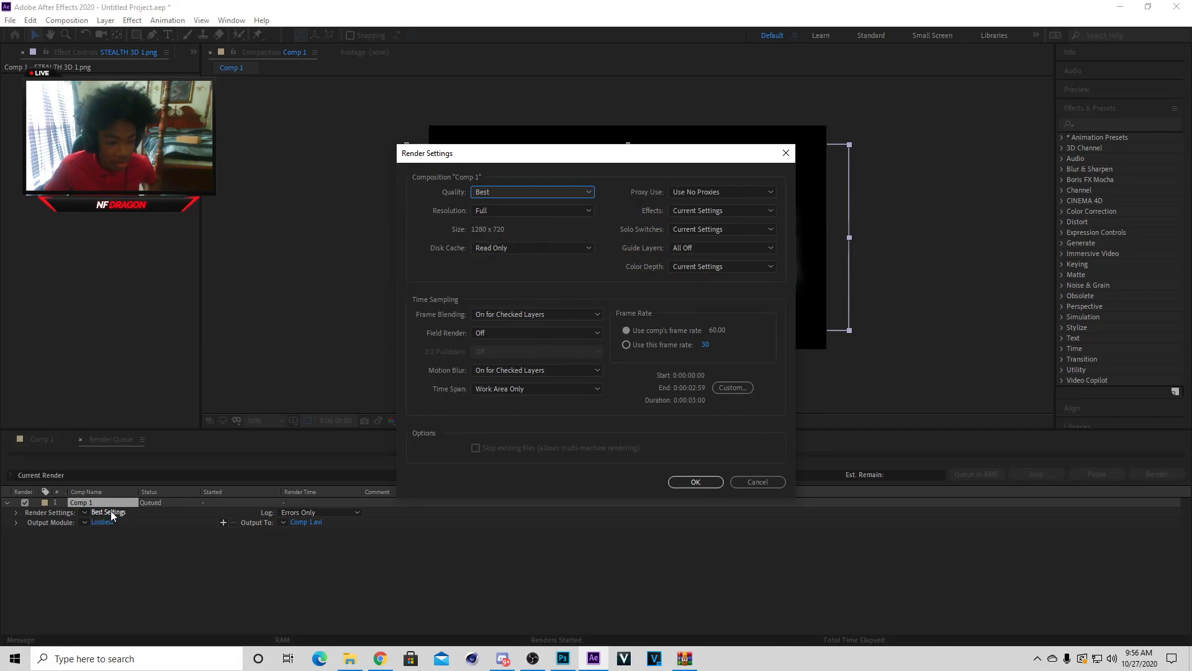
click(754, 481)
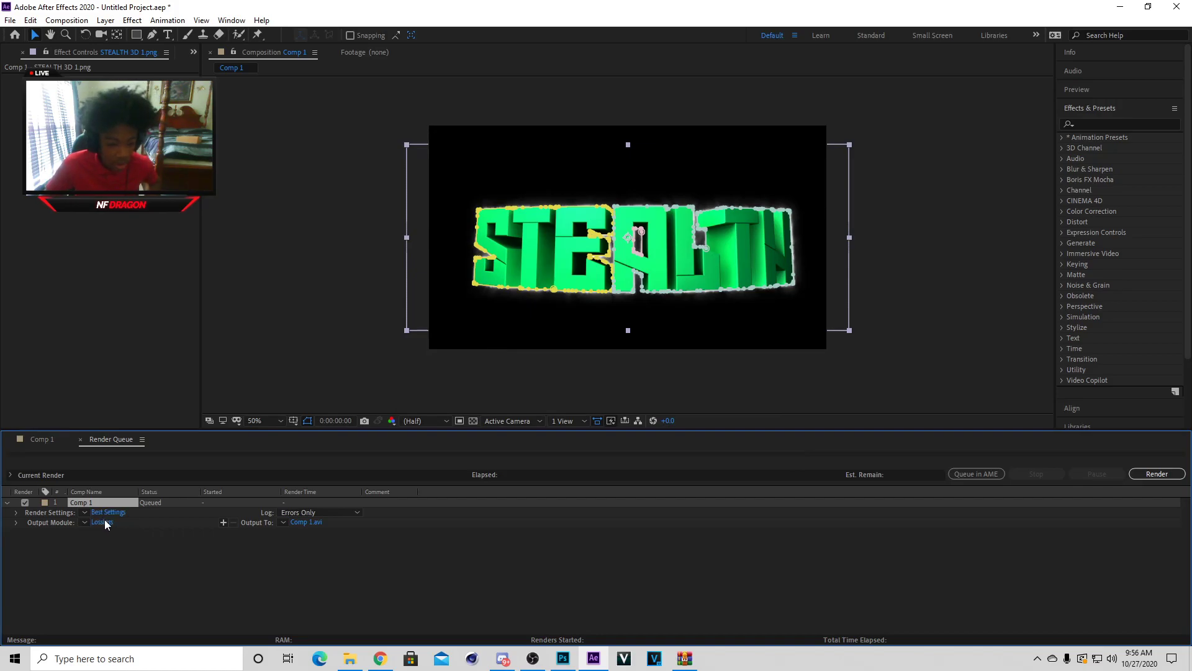
Step: Set the output module to QuickTime format with RGB + Alpha channels
click(102, 522)
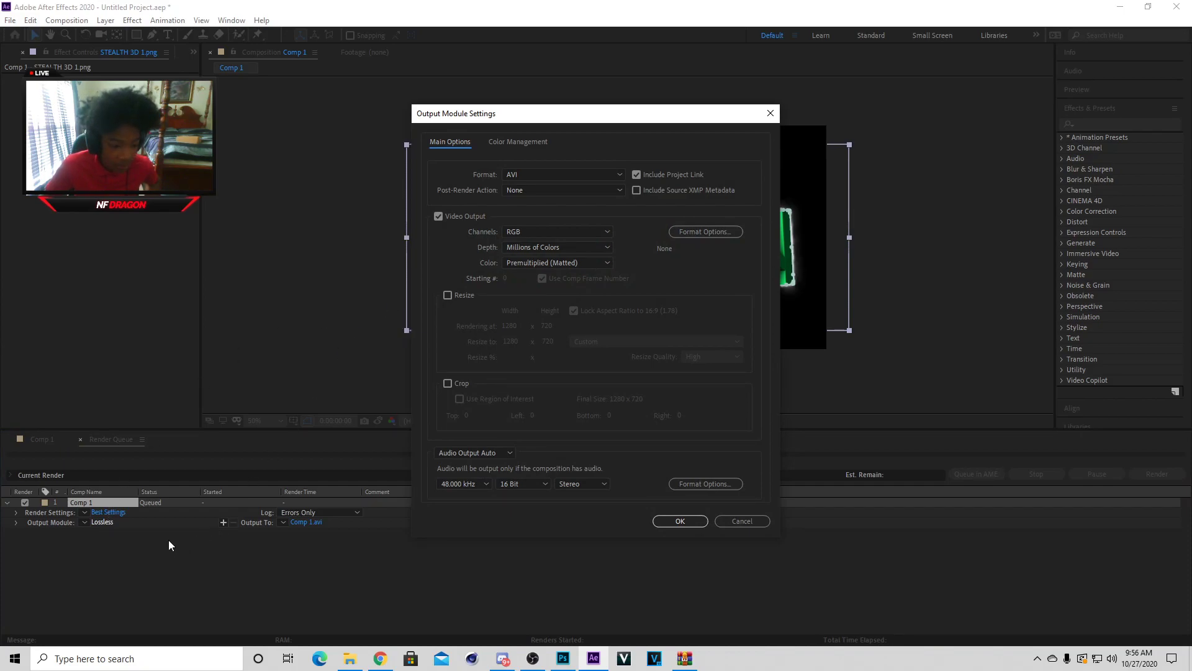
click(614, 174)
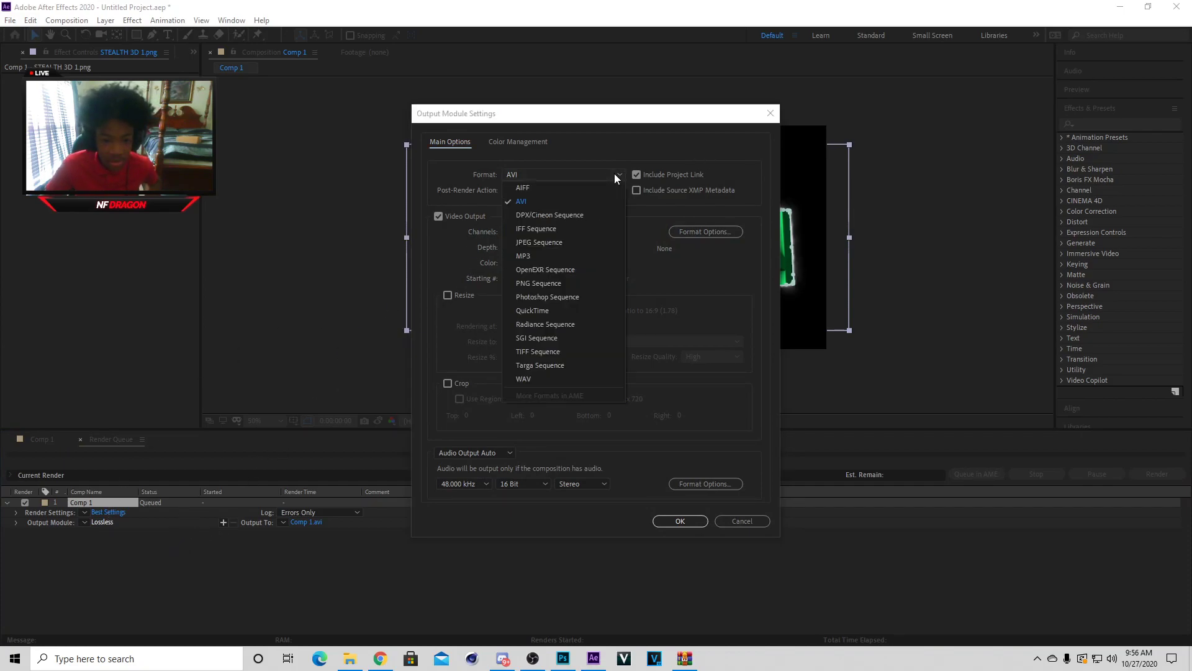
click(535, 308)
click(557, 231)
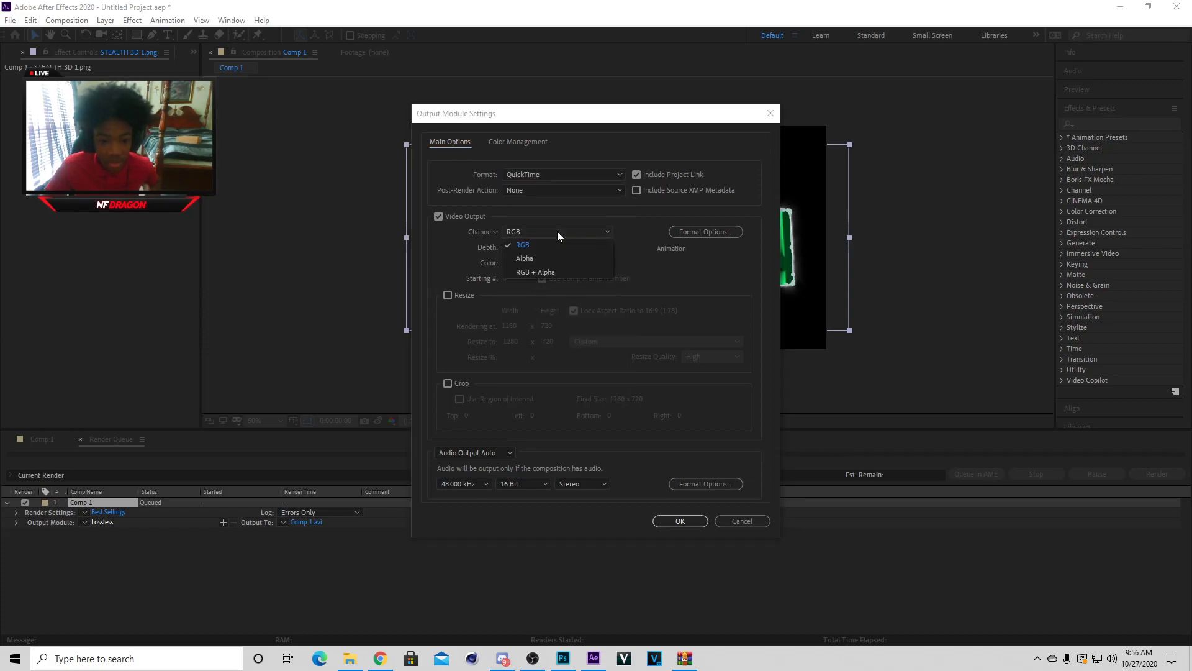
click(553, 268)
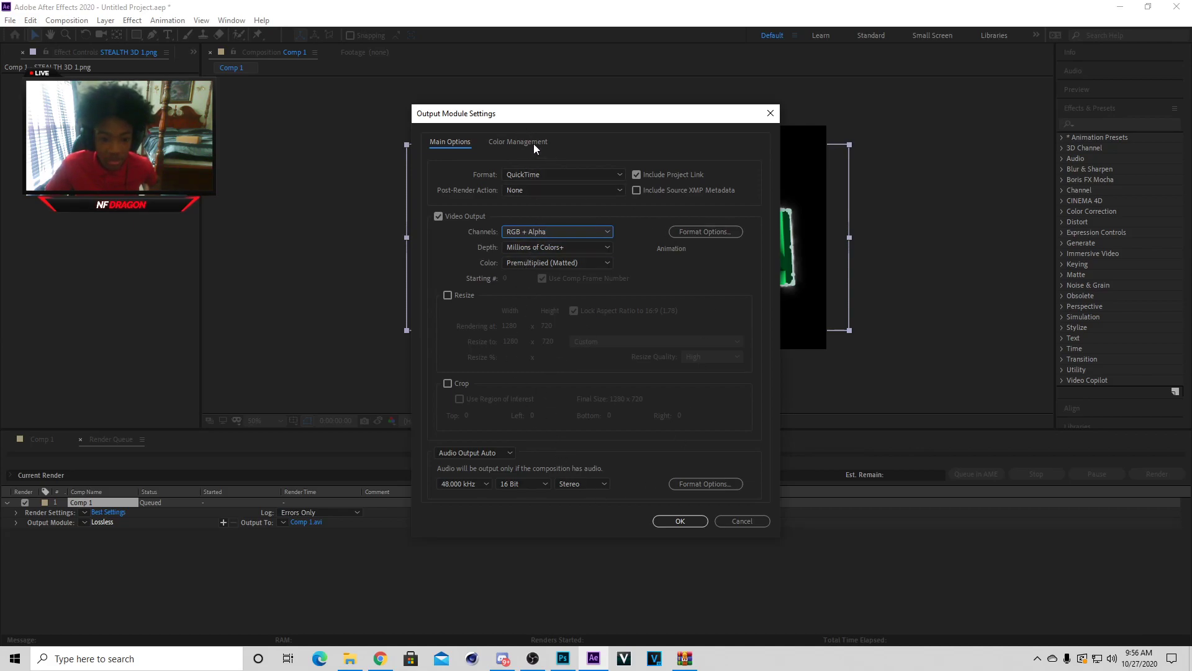
click(680, 522)
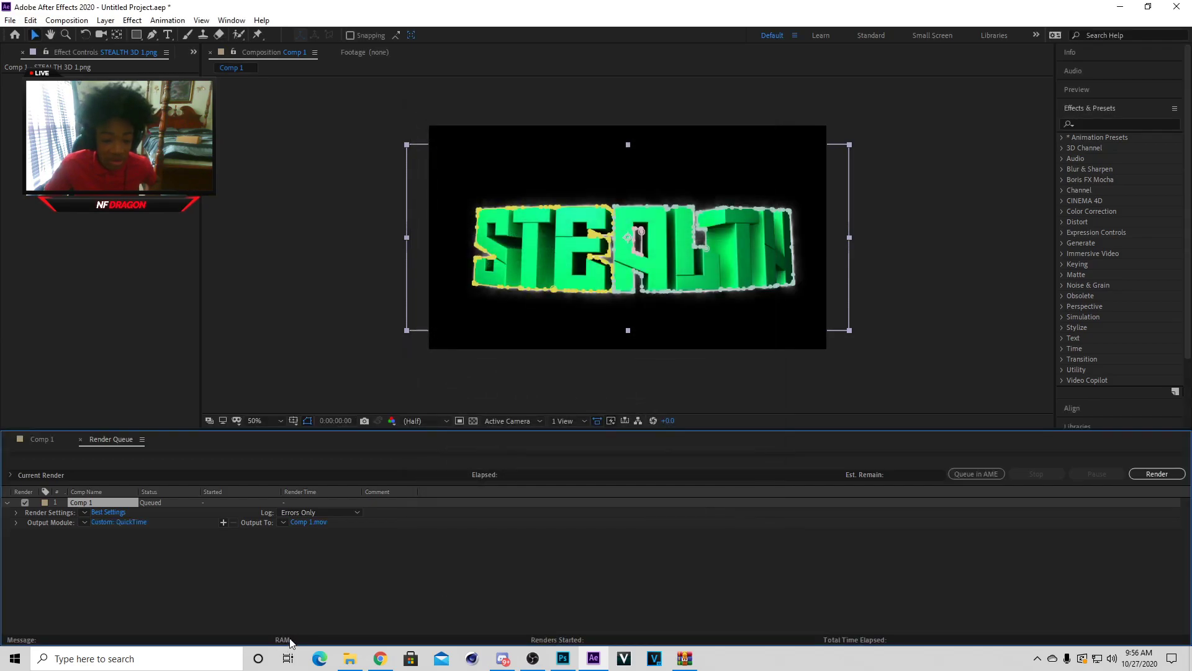
Step: Set the output file to "animated stealth 2" in the Downloads folder and start rendering Comp 1
click(304, 521)
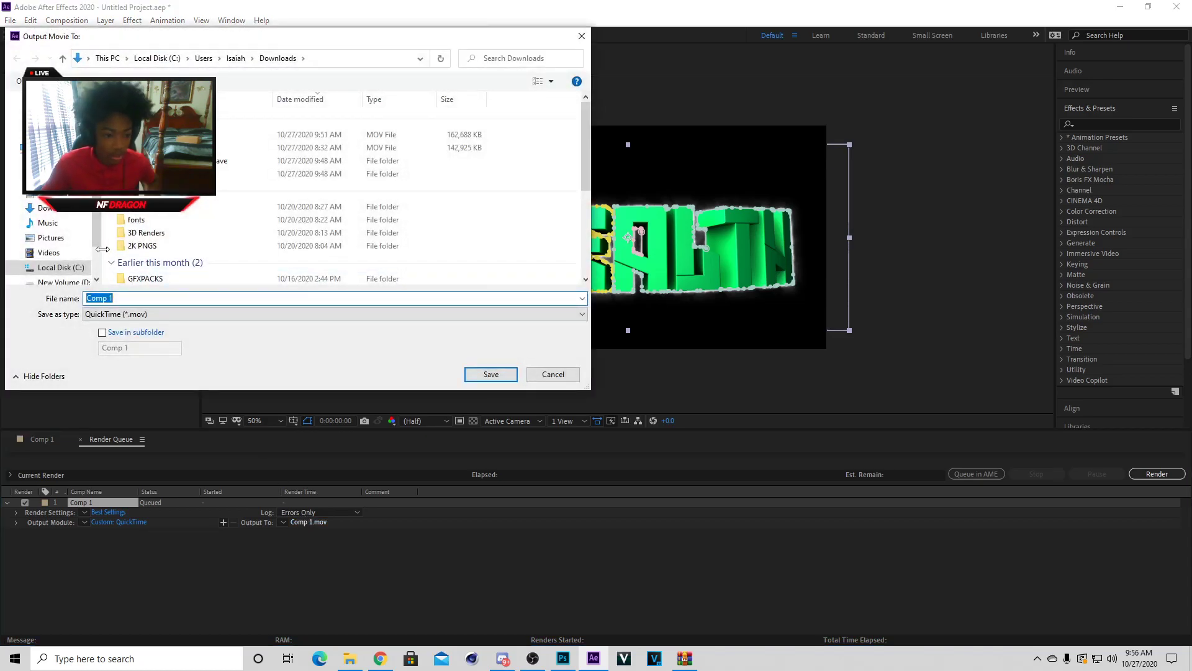
scroll(53, 254, up, 5)
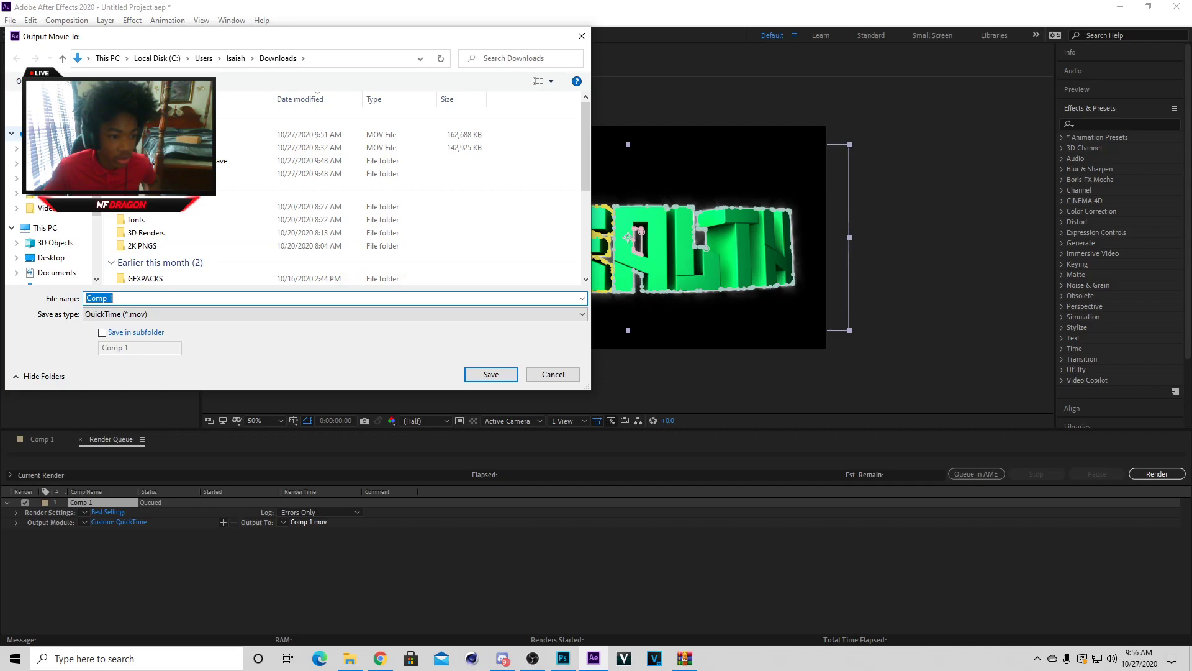
click(56, 138)
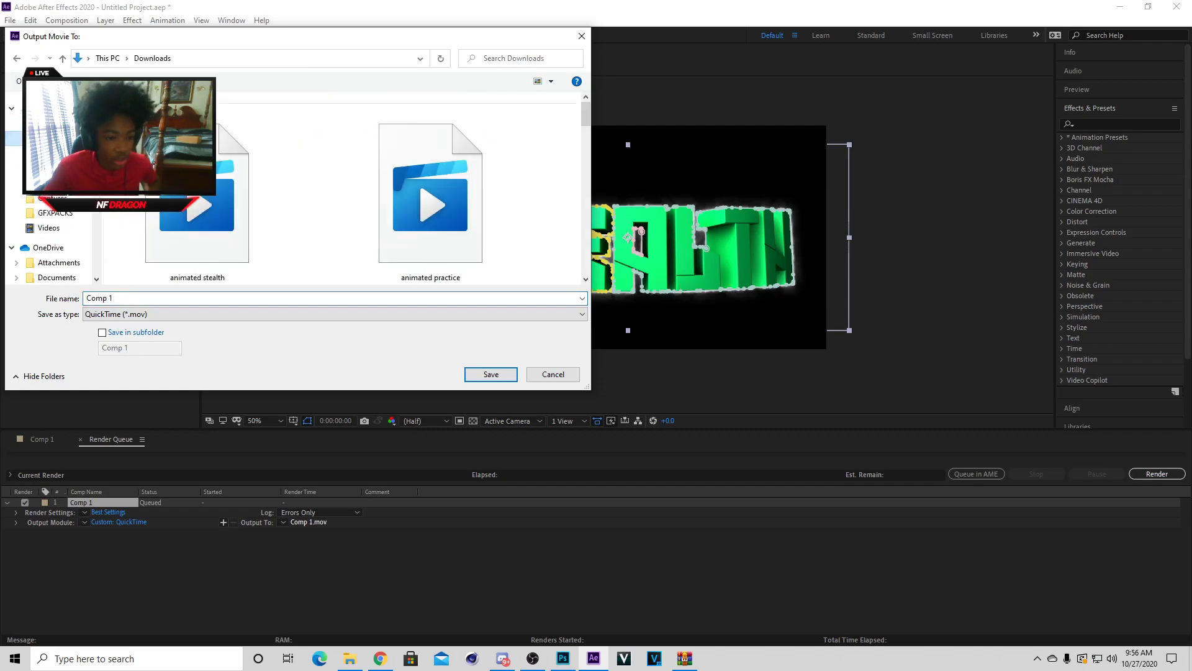
click(190, 297)
text(anim)
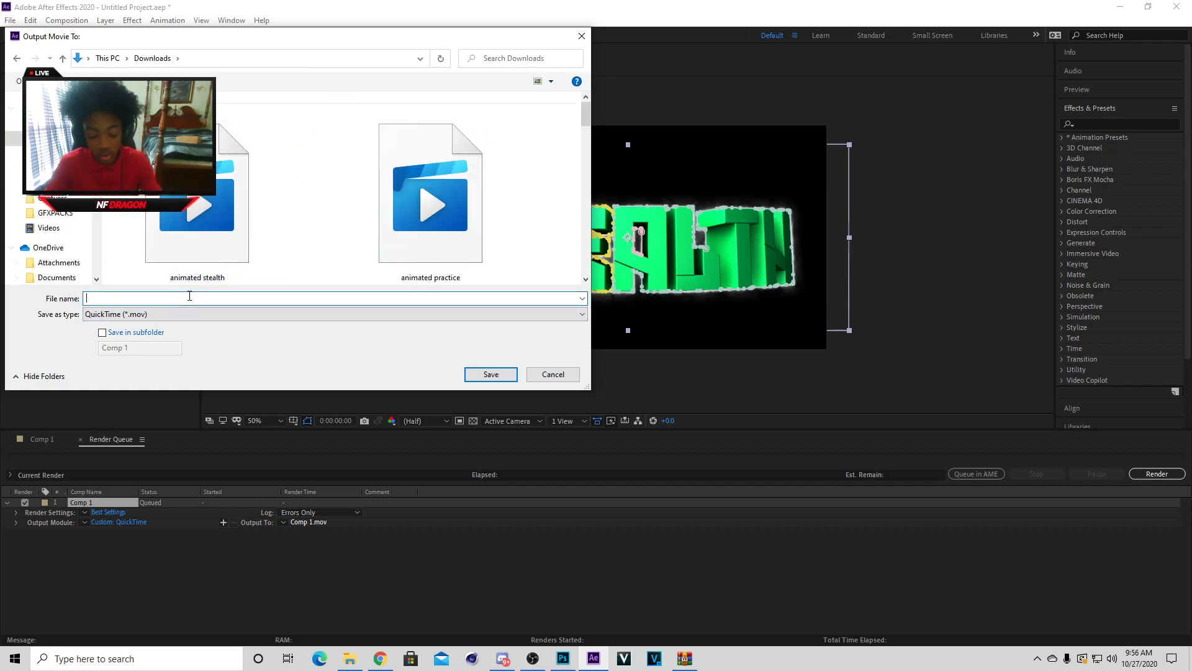
text(ated )
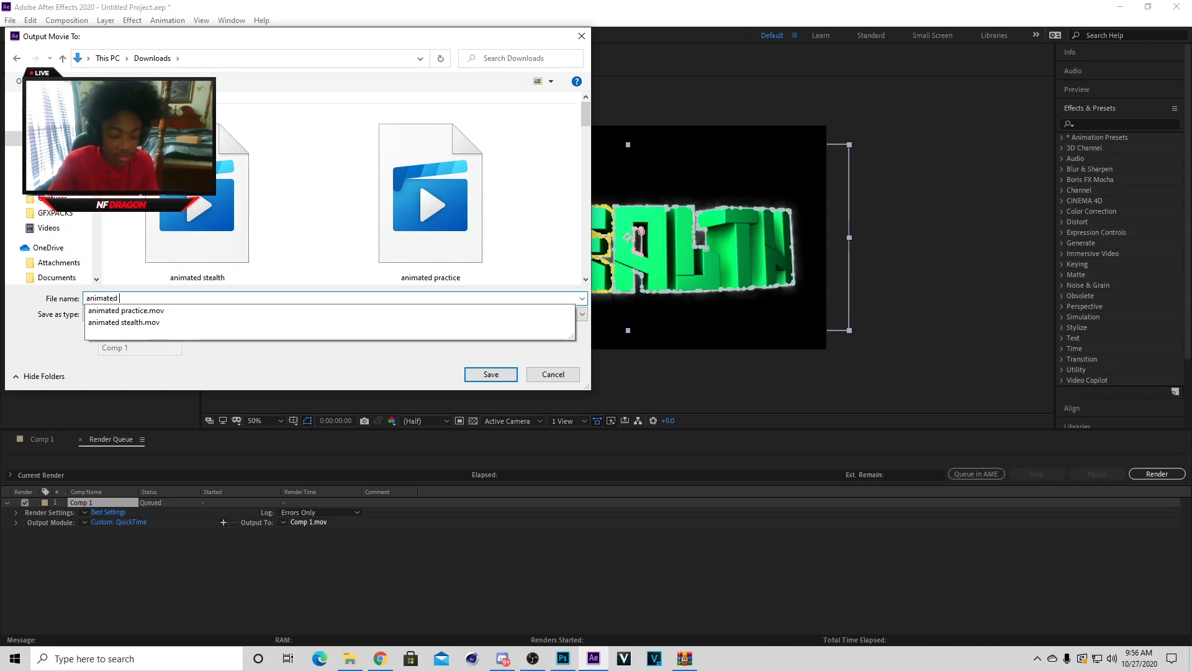
text(steal)
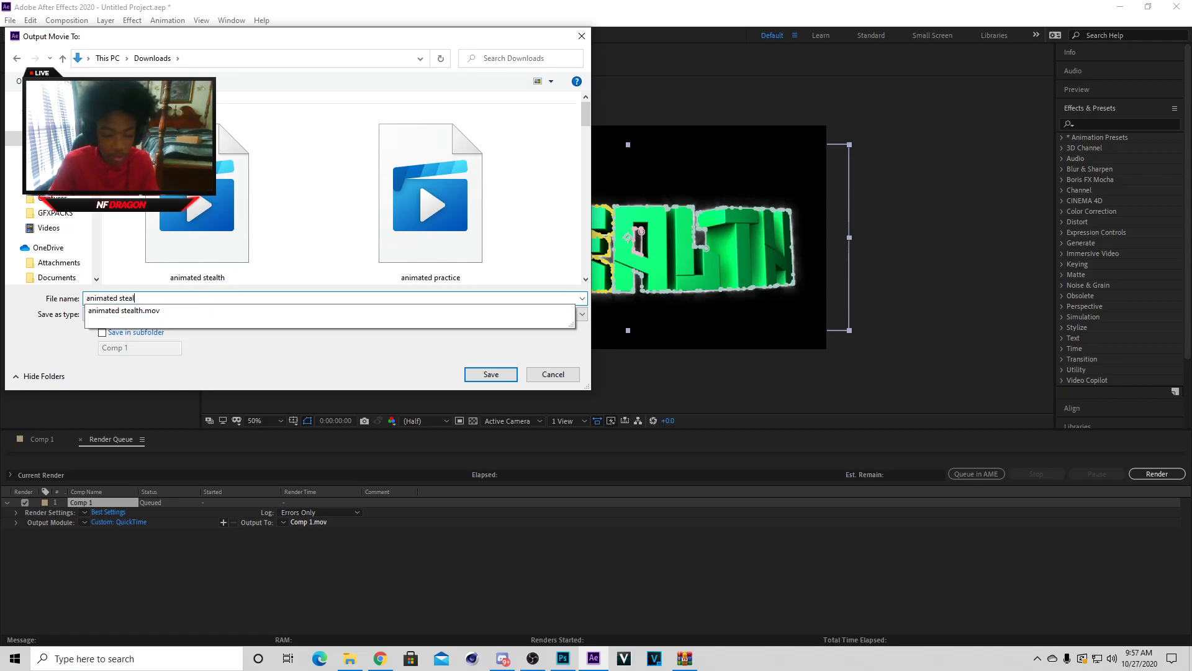
text(th 1)
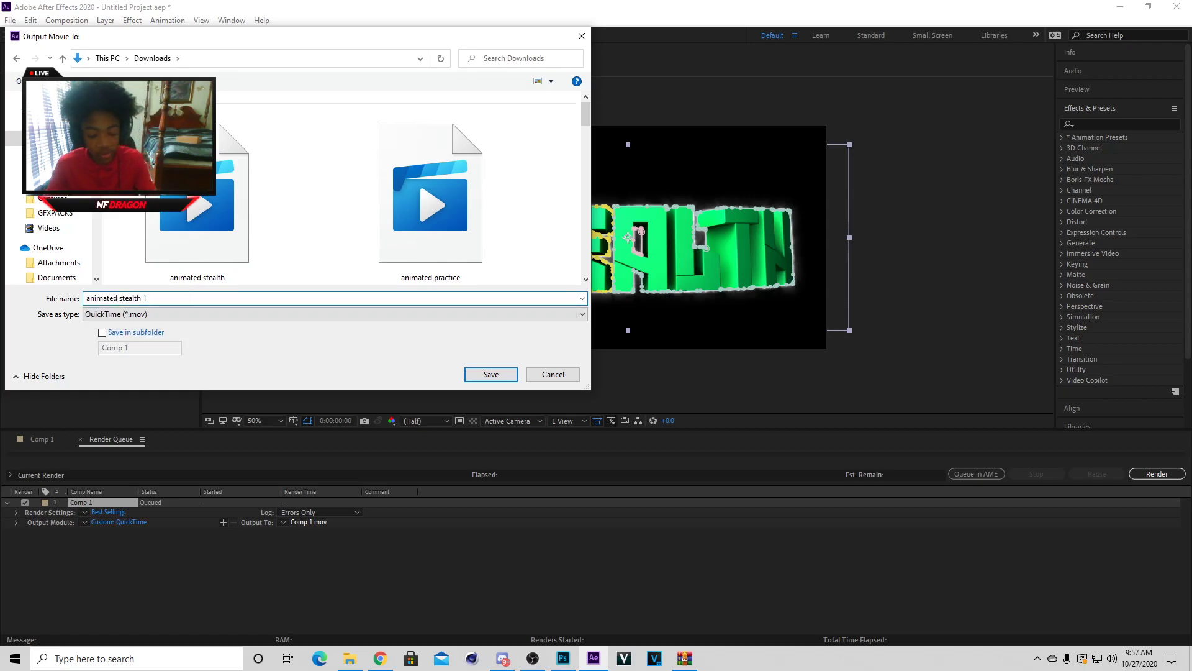
text(2)
key(Return)
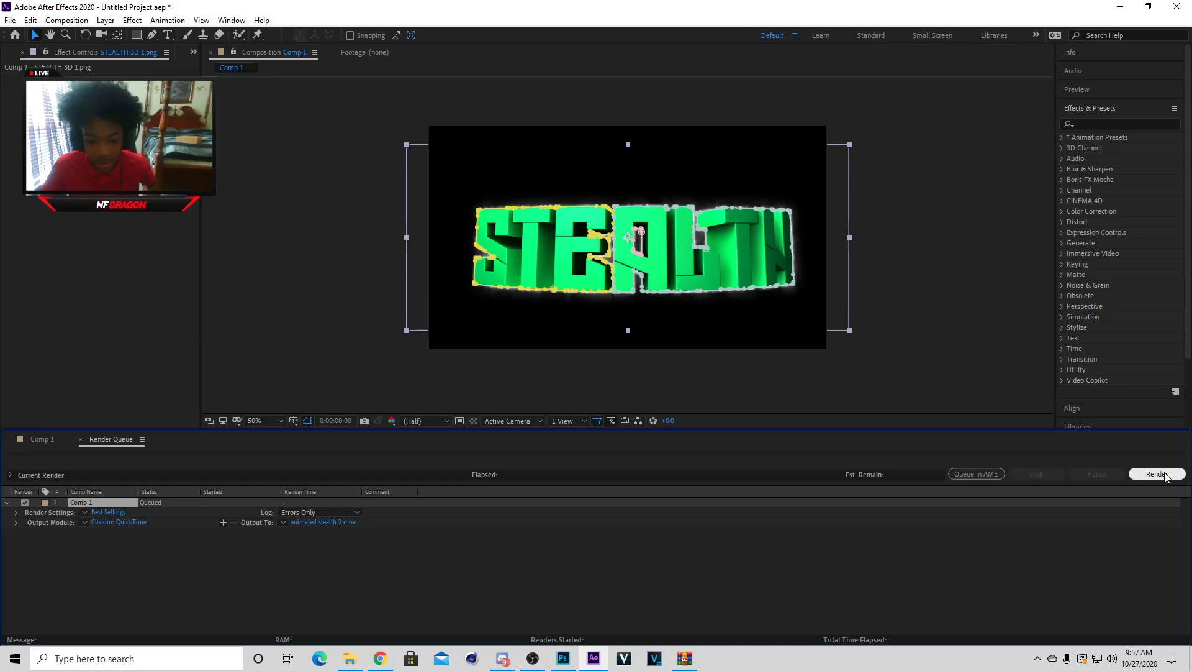
click(1157, 474)
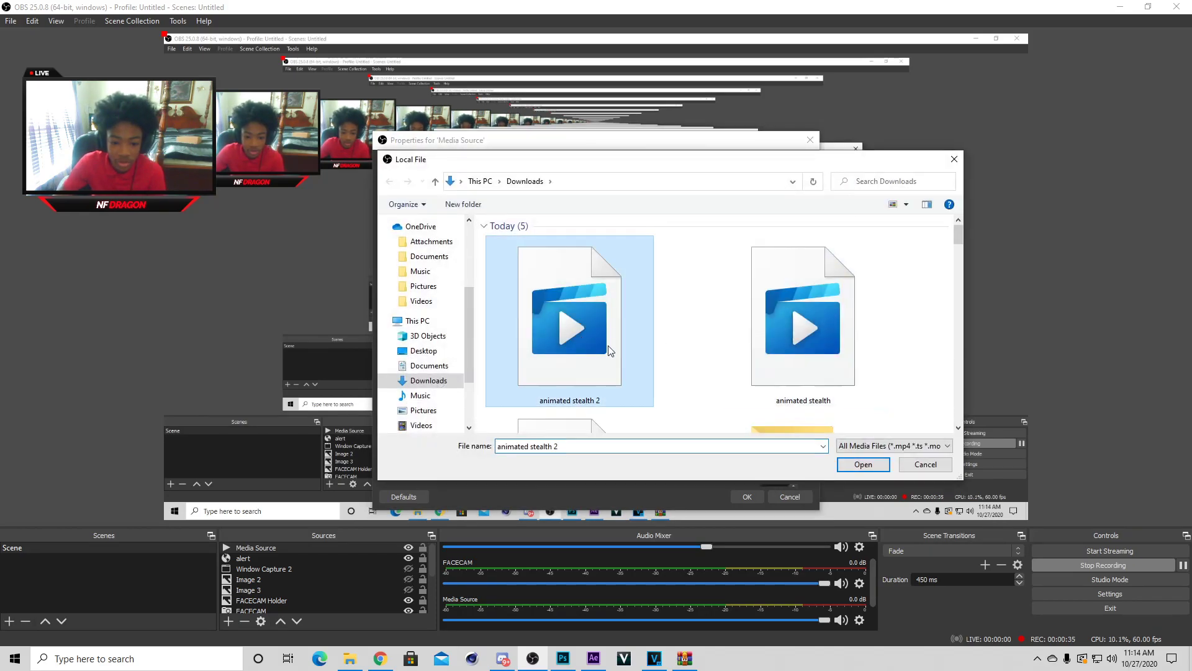
Step: In OBS, load "animated stealth 2" from Downloads as the Media Source's local file
click(864, 465)
click(747, 496)
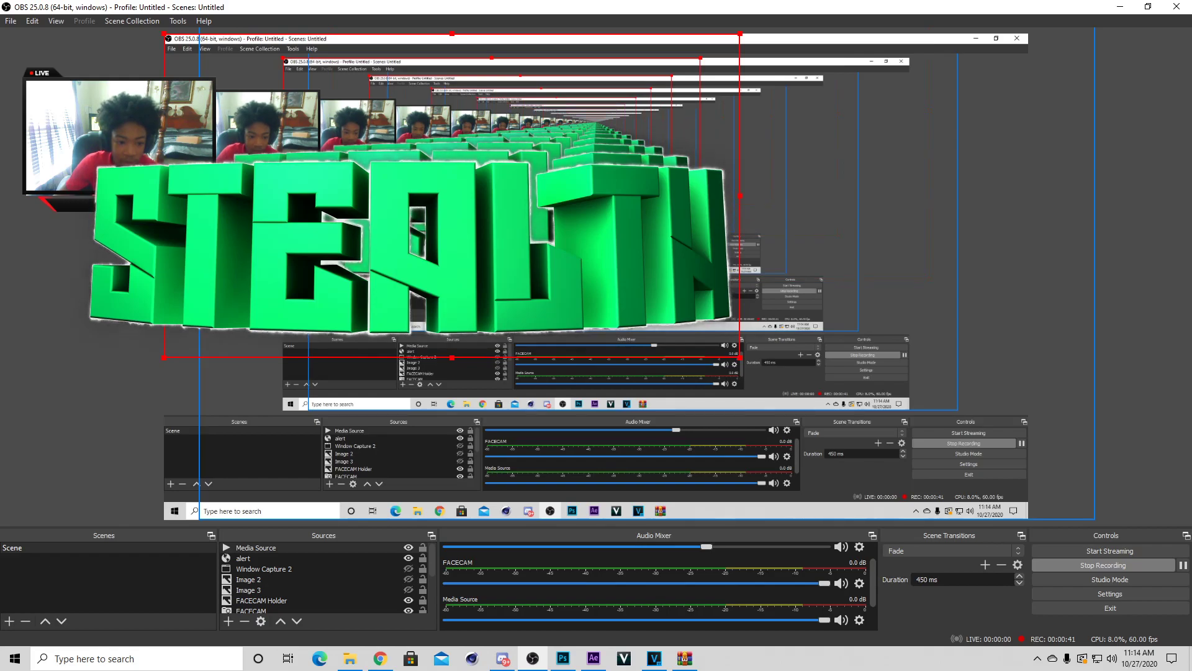
Step: Scale down the STEALTH media source and place it beside the facecam, near the upper edge of the OBS canvas
drag(741, 358, 636, 298)
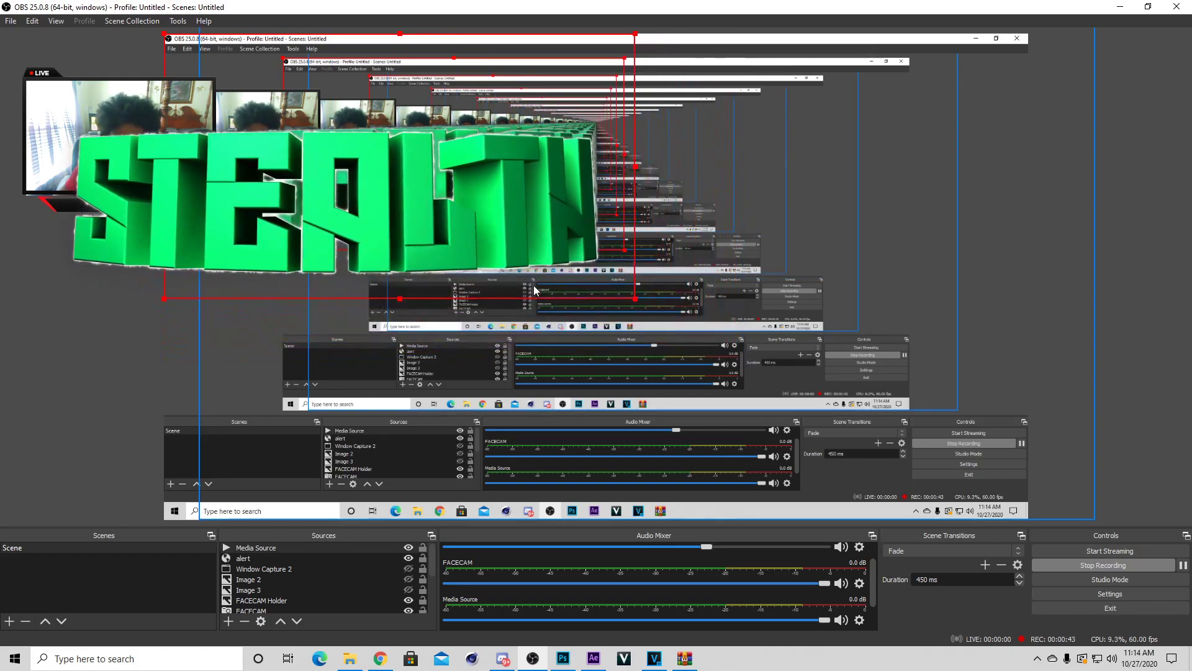
drag(534, 289, 731, 255)
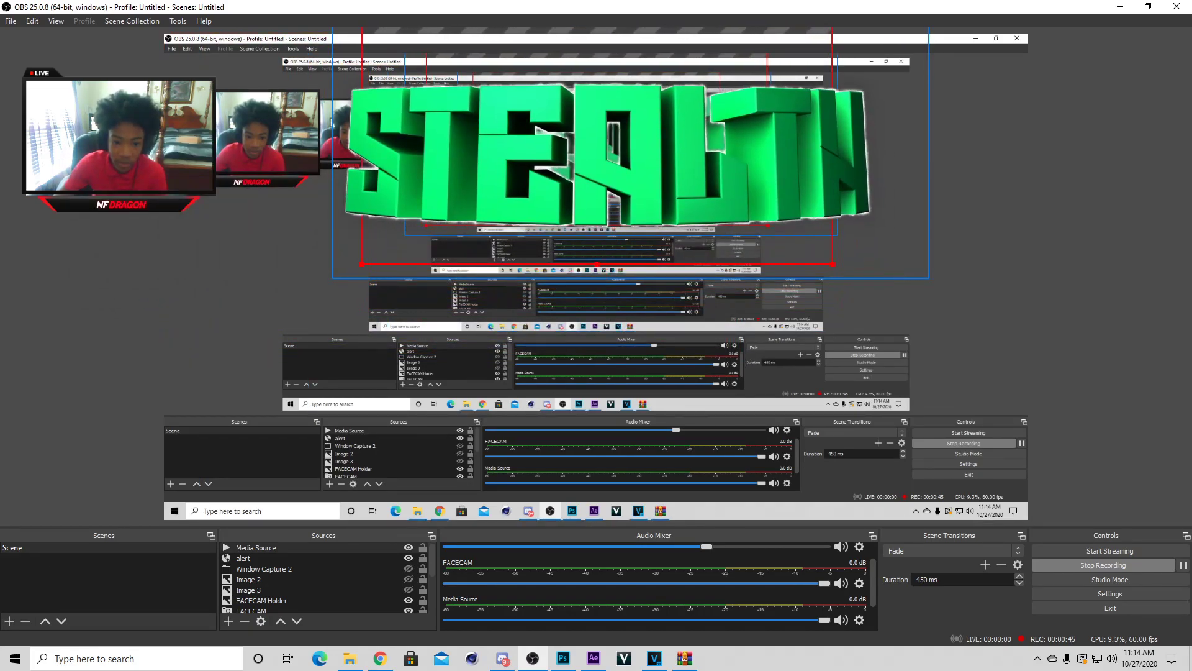
drag(832, 264, 742, 232)
mouse_move(658, 162)
mouse_down()
mouse_move(689, 166)
mouse_move(650, 176)
mouse_move(660, 131)
mouse_move(670, 180)
mouse_up()
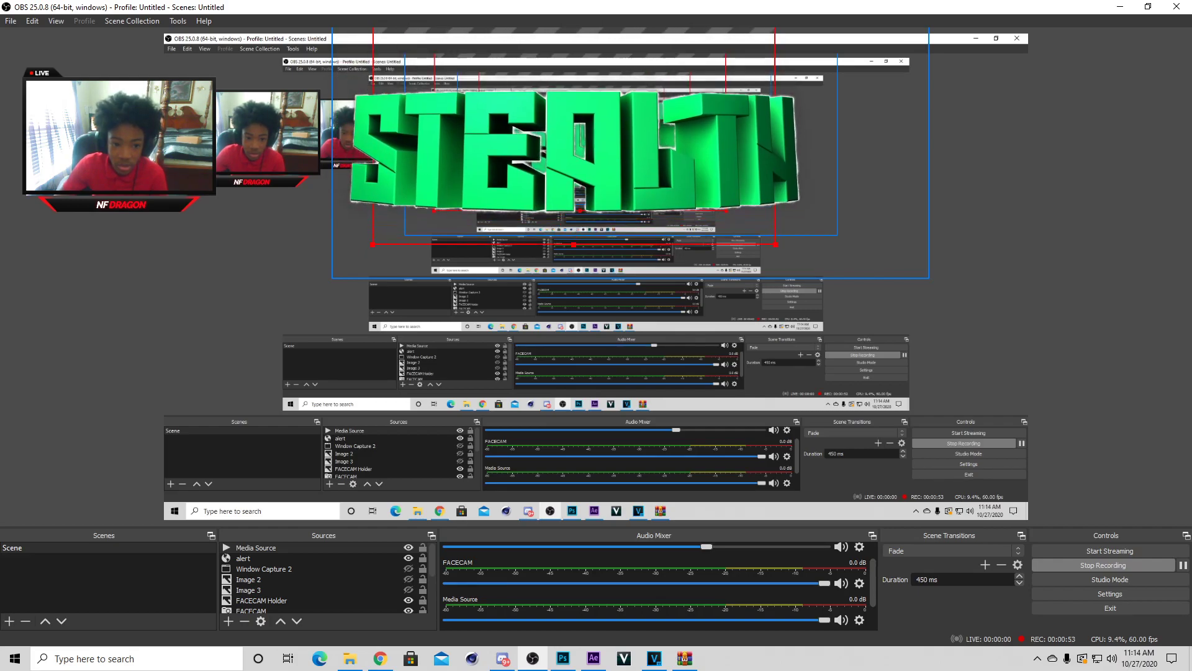
drag(744, 249, 734, 226)
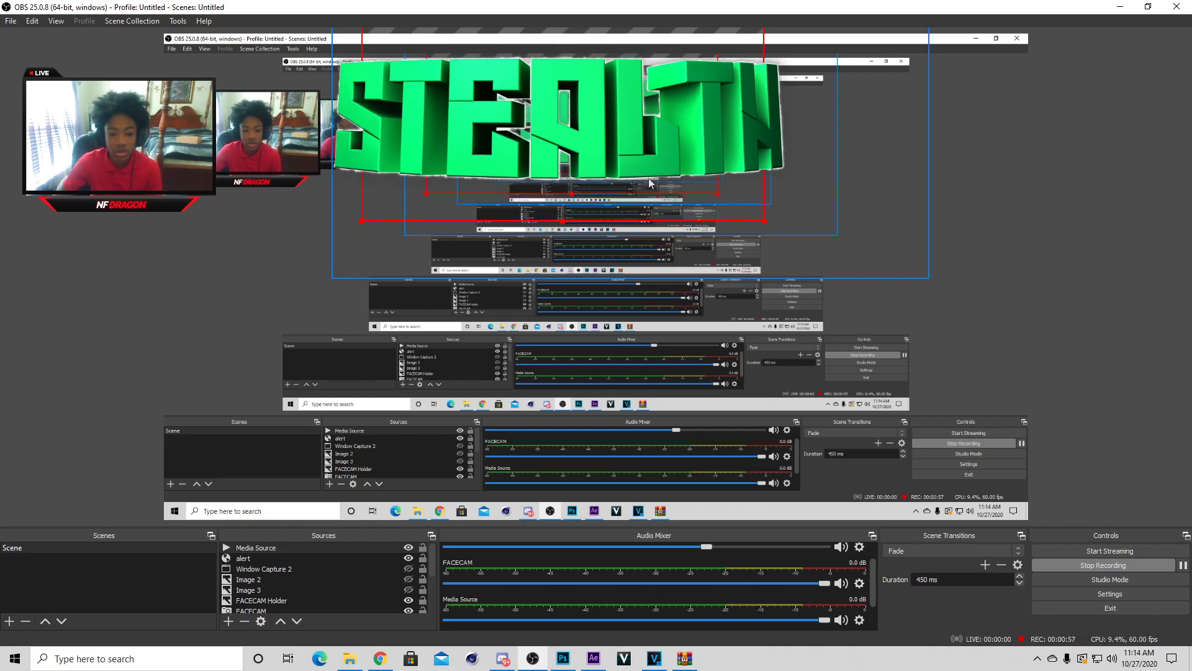